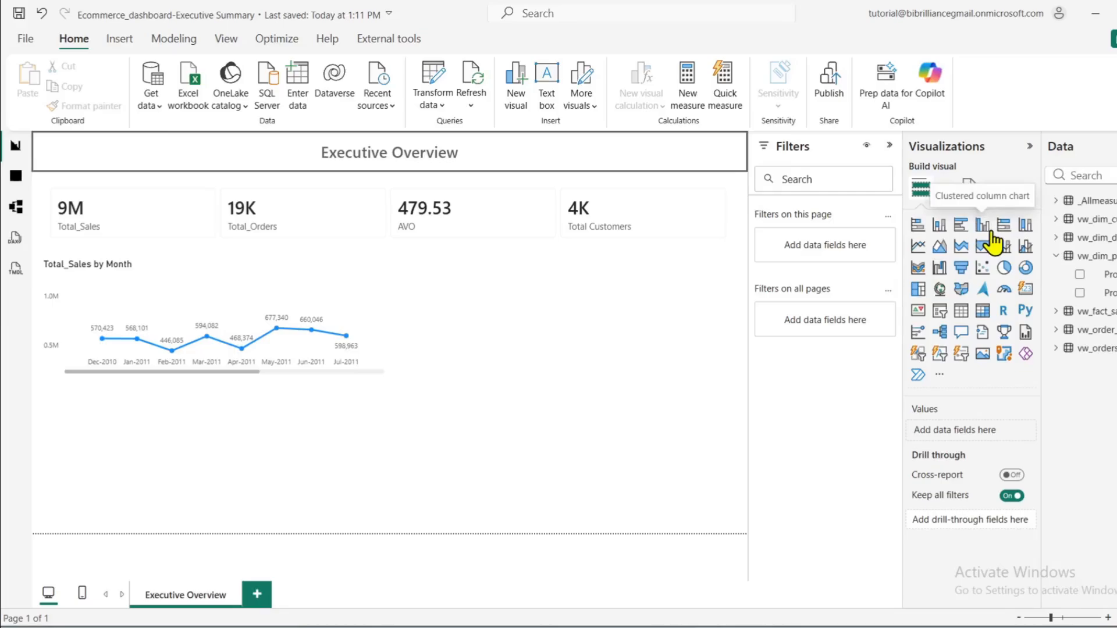
# Add a clustered column chart beside the monthly sales line chart, plotting Total_Sales by ProductName
pyautogui.moveTo(416, 378); pyautogui.dragTo(575, 295)
pyautogui.moveTo(1094, 292); pyautogui.dragTo(965, 439)
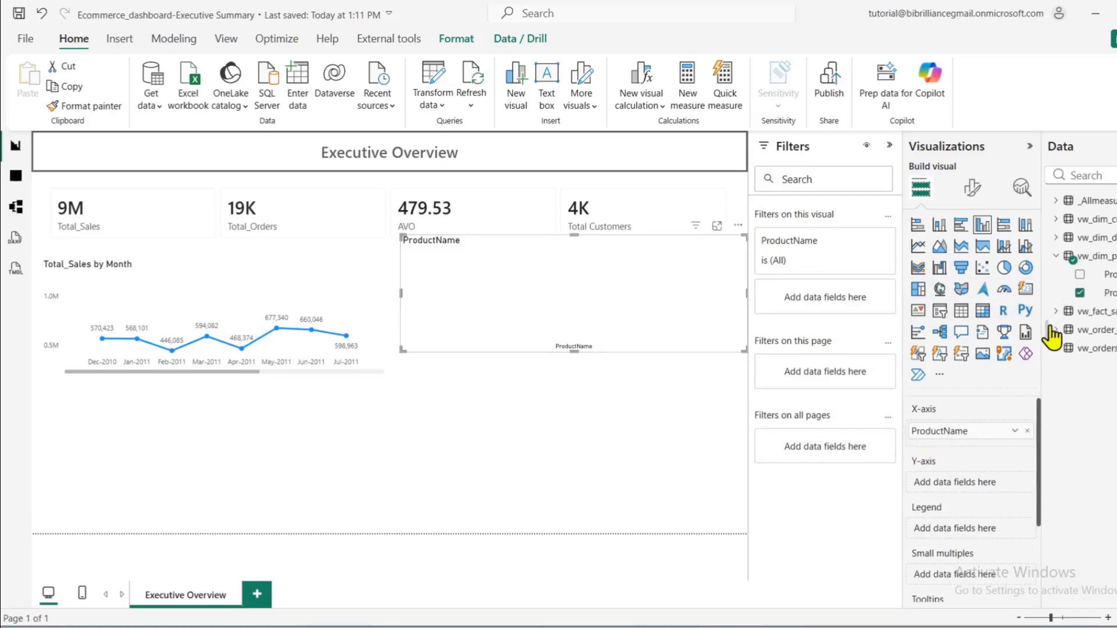
pyautogui.click(1056, 256)
pyautogui.click(1055, 202)
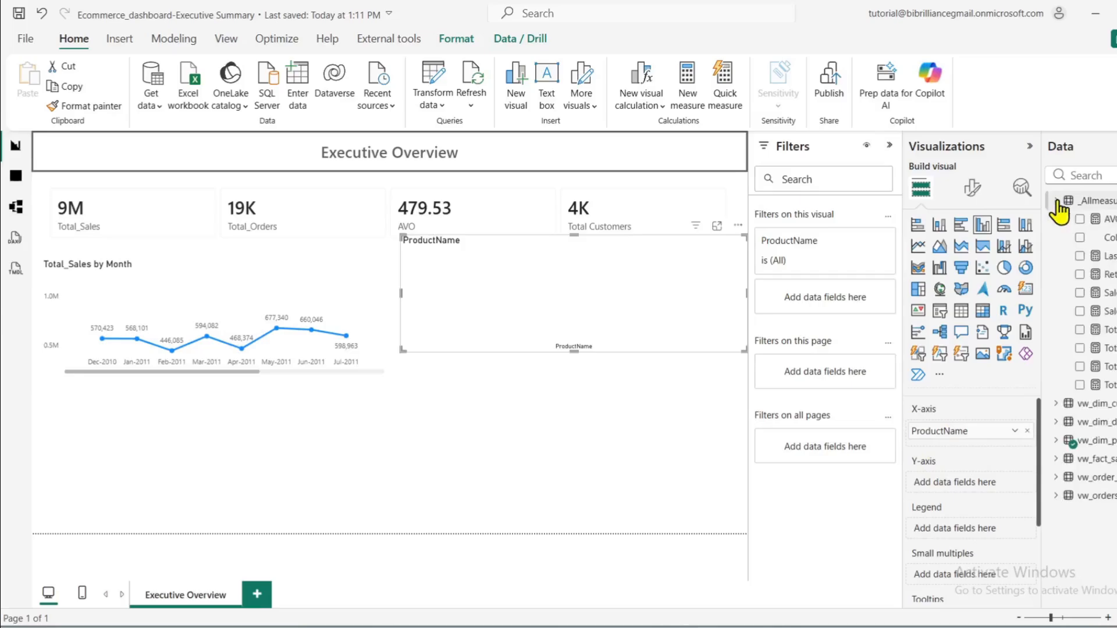
pyautogui.moveTo(1105, 385); pyautogui.dragTo(986, 488)
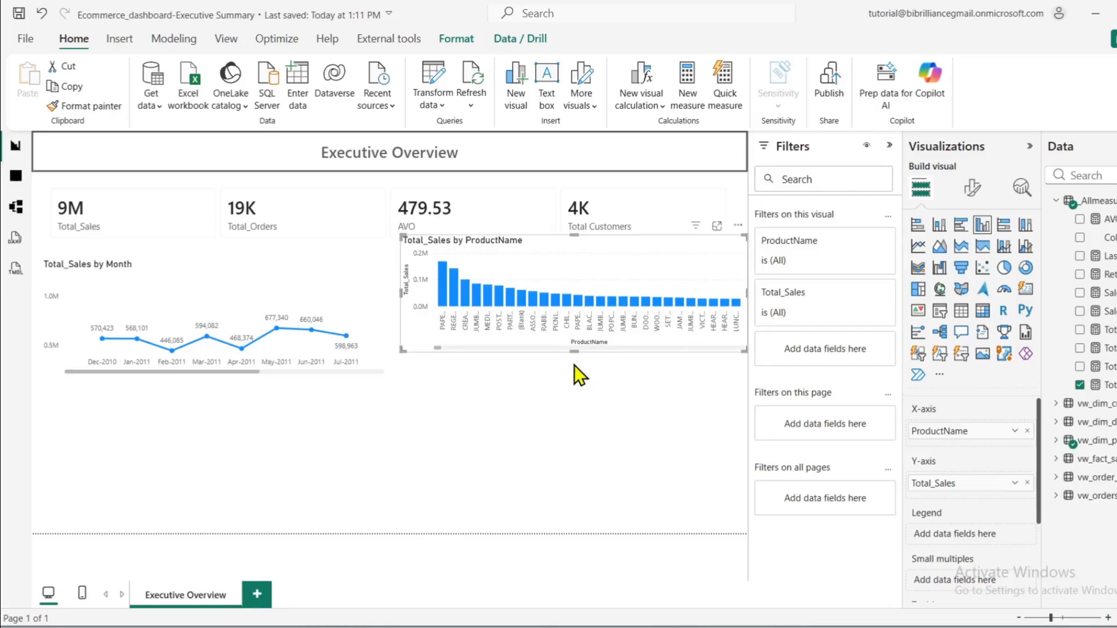
# Filter ProductName on the column chart to the Top 5 items by Total_Sales using Top N filtering
pyautogui.click(858, 256)
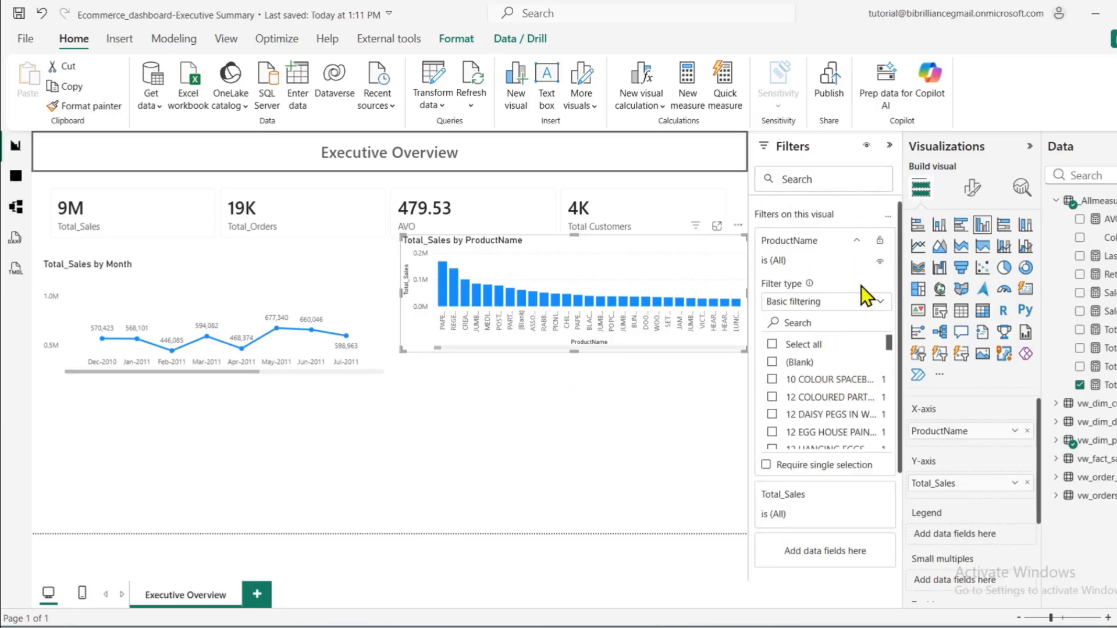
pyautogui.click(856, 303)
pyautogui.click(778, 359)
pyautogui.click(842, 341)
pyautogui.write('5')
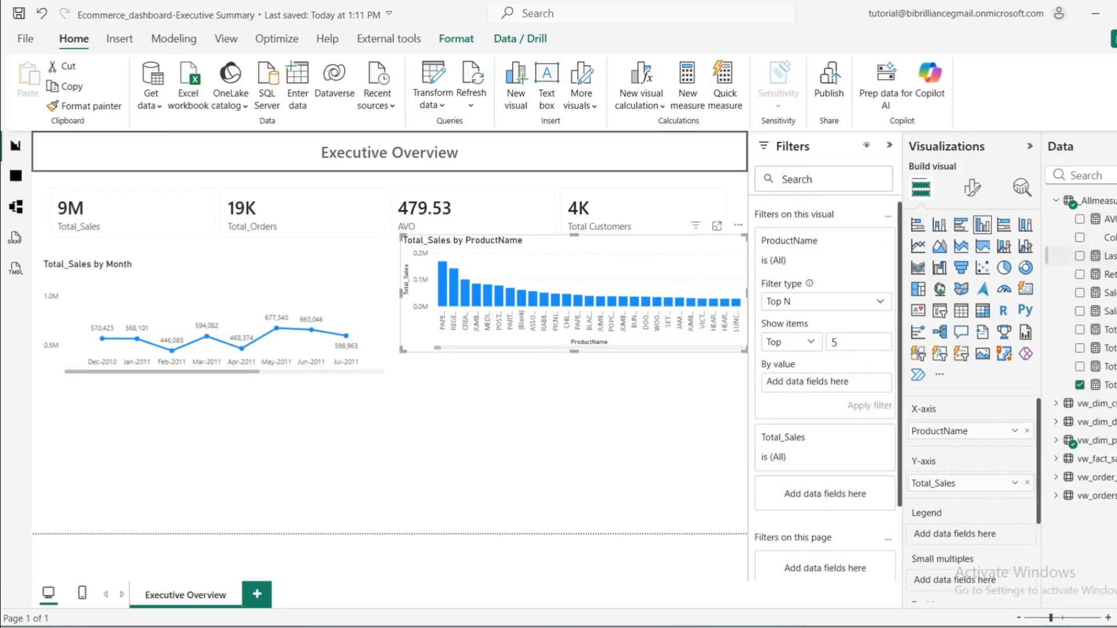
pyautogui.moveTo(1108, 385); pyautogui.dragTo(867, 391)
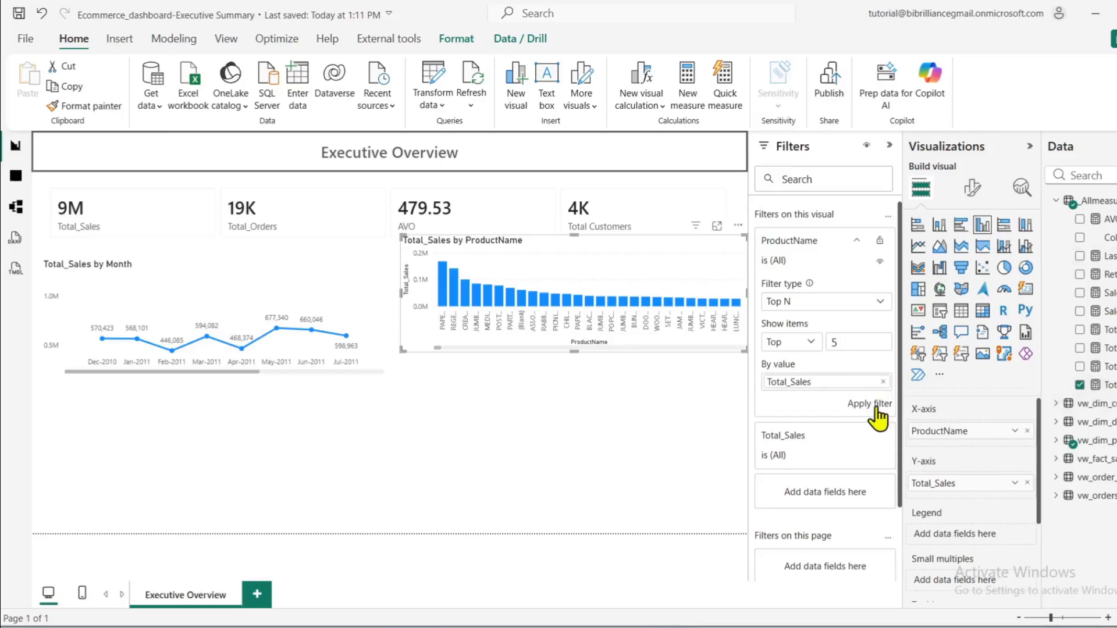
pyautogui.click(875, 406)
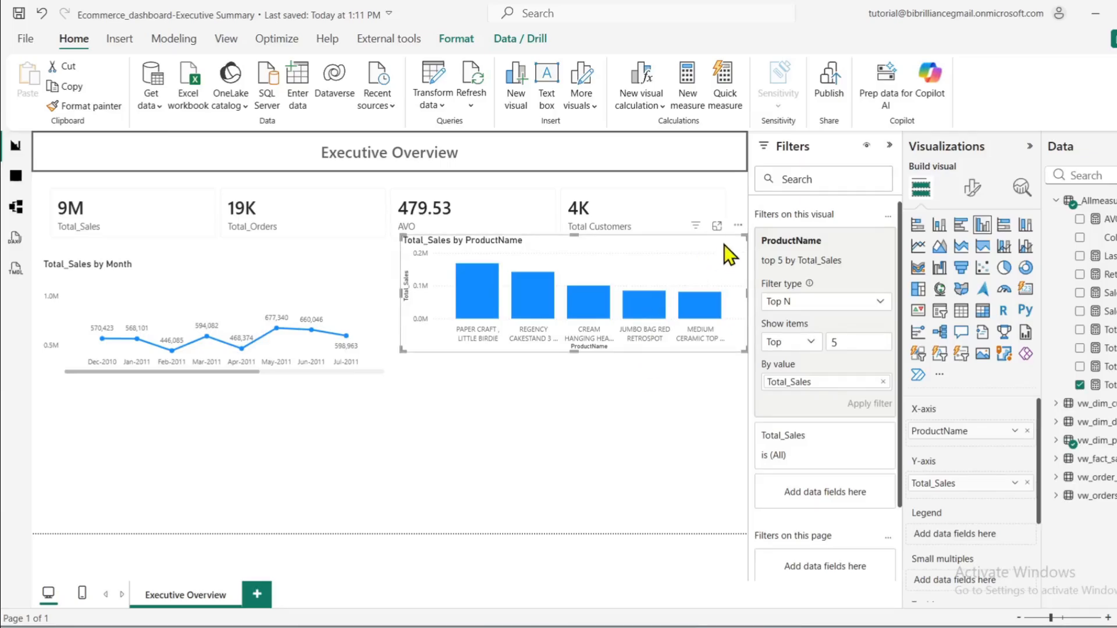
# Check the product chart's axis sort options and turn on its data labels
pyautogui.click(737, 227)
pyautogui.moveTo(756, 317)
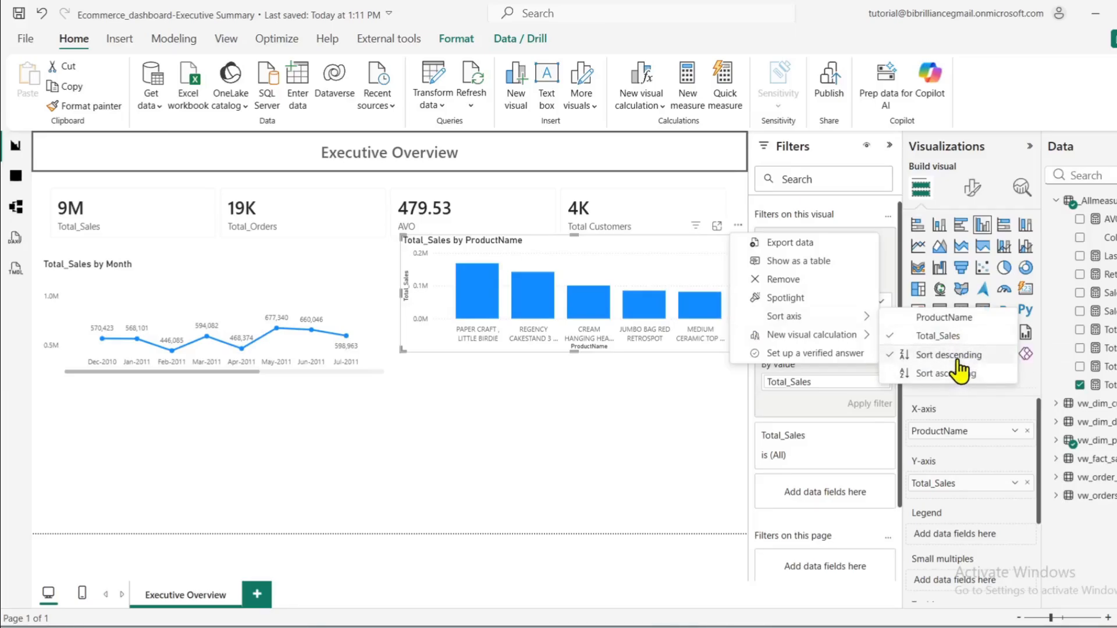
pyautogui.click(971, 188)
pyautogui.click(1025, 512)
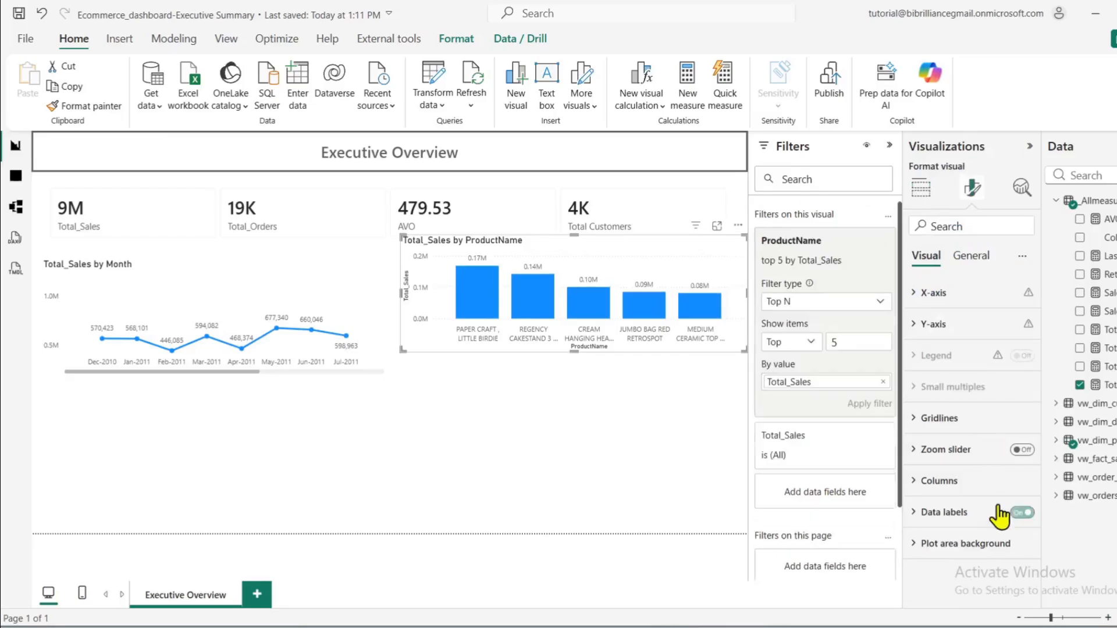
# Shift the product sales chart slightly down and left to position it beside the monthly line chart
pyautogui.click(574, 354)
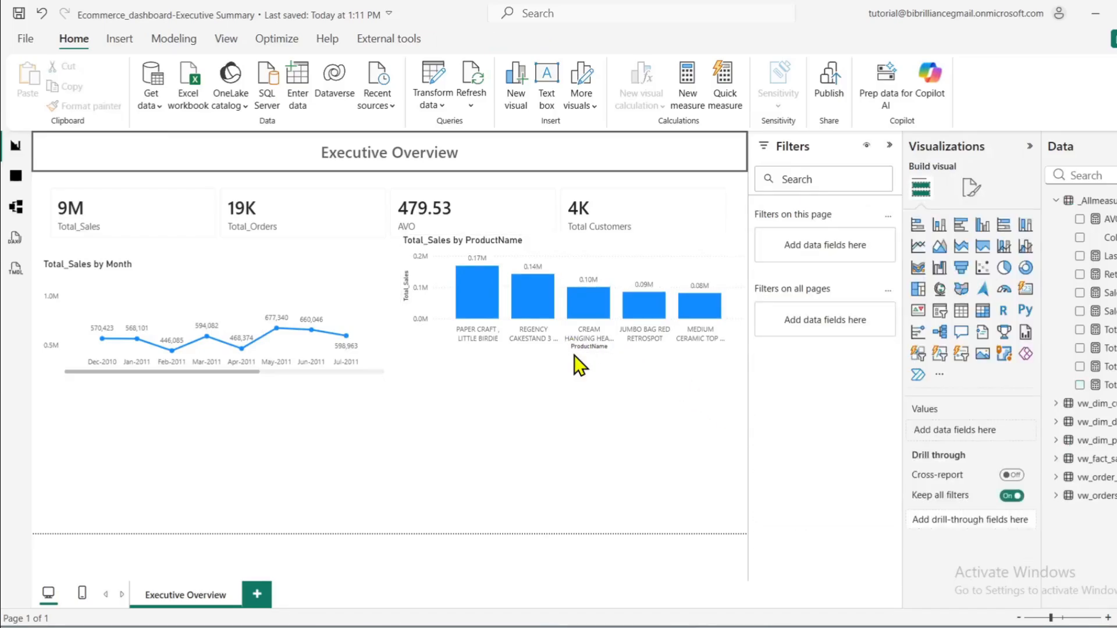
pyautogui.click(644, 244)
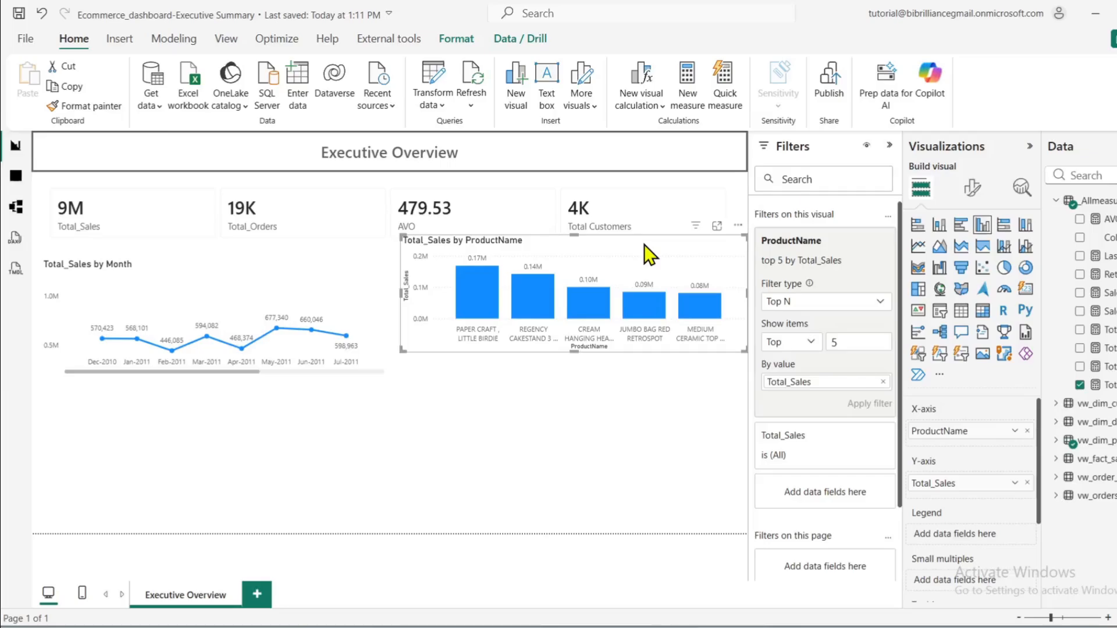
pyautogui.moveTo(644, 244); pyautogui.dragTo(636, 252)
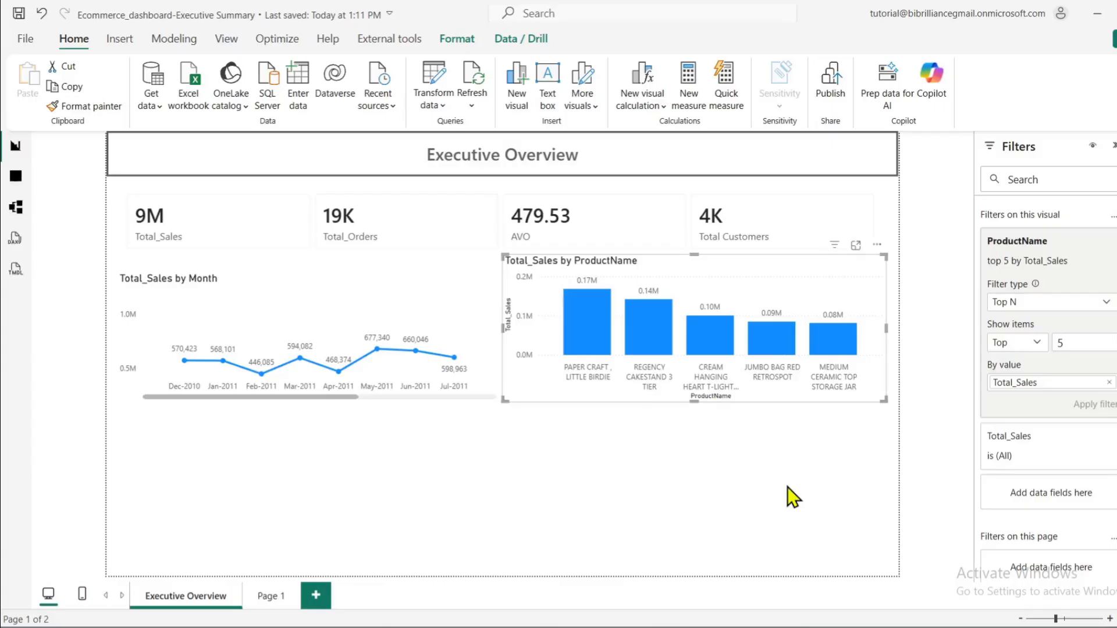
pyautogui.click(787, 487)
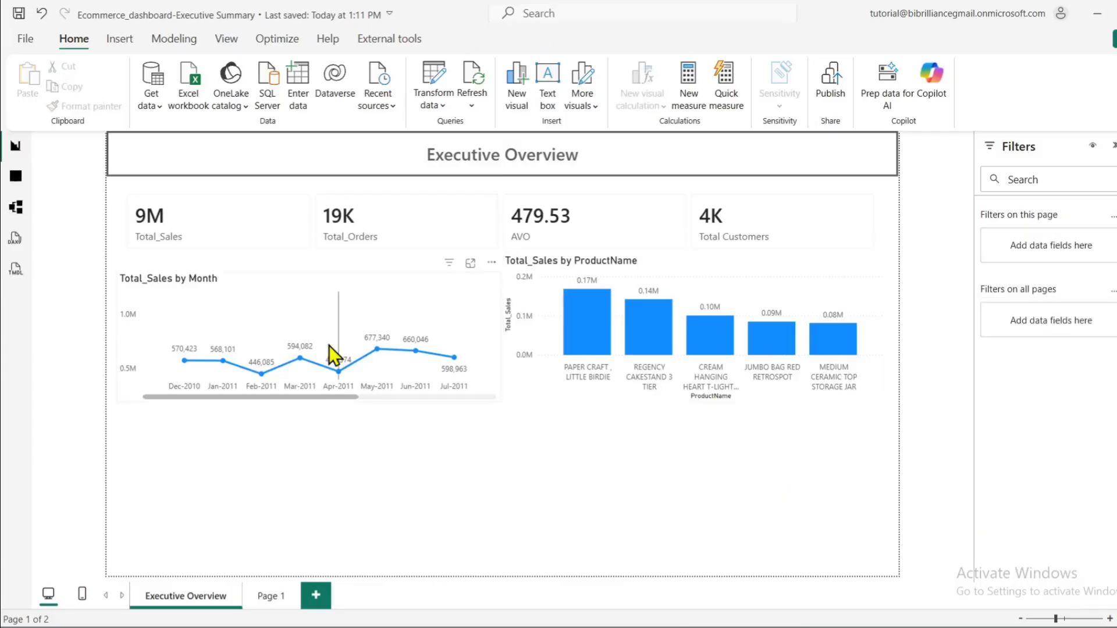
# Select individual product columns and the Jun-2011 point to examine how the visuals and KPI cards filter each other
pyautogui.moveTo(329, 343)
pyautogui.moveTo(432, 340)
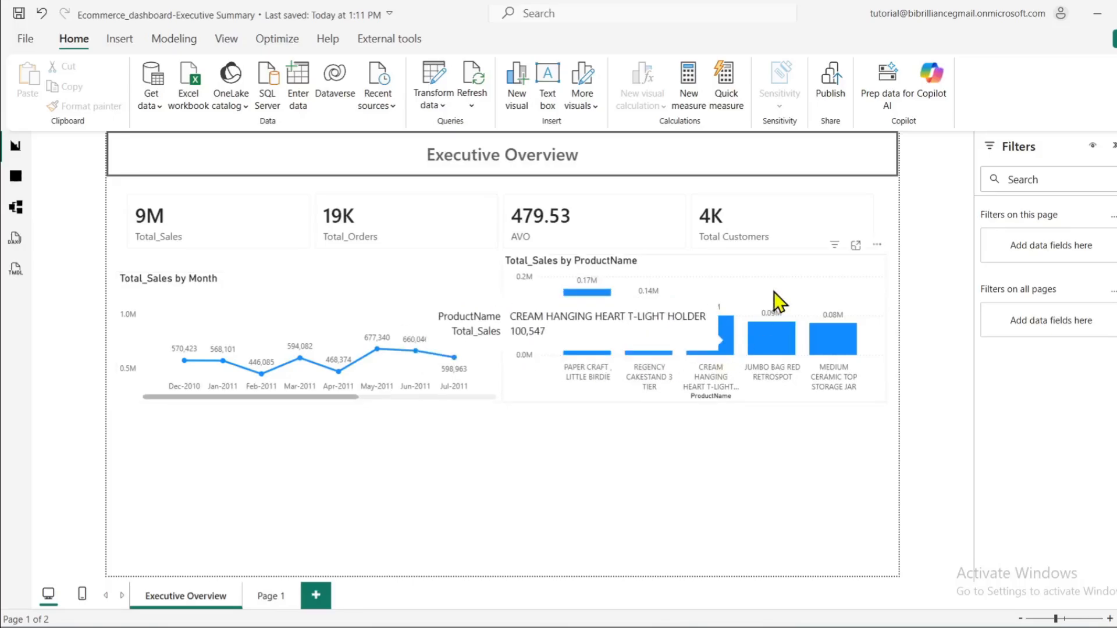
pyautogui.click(593, 327)
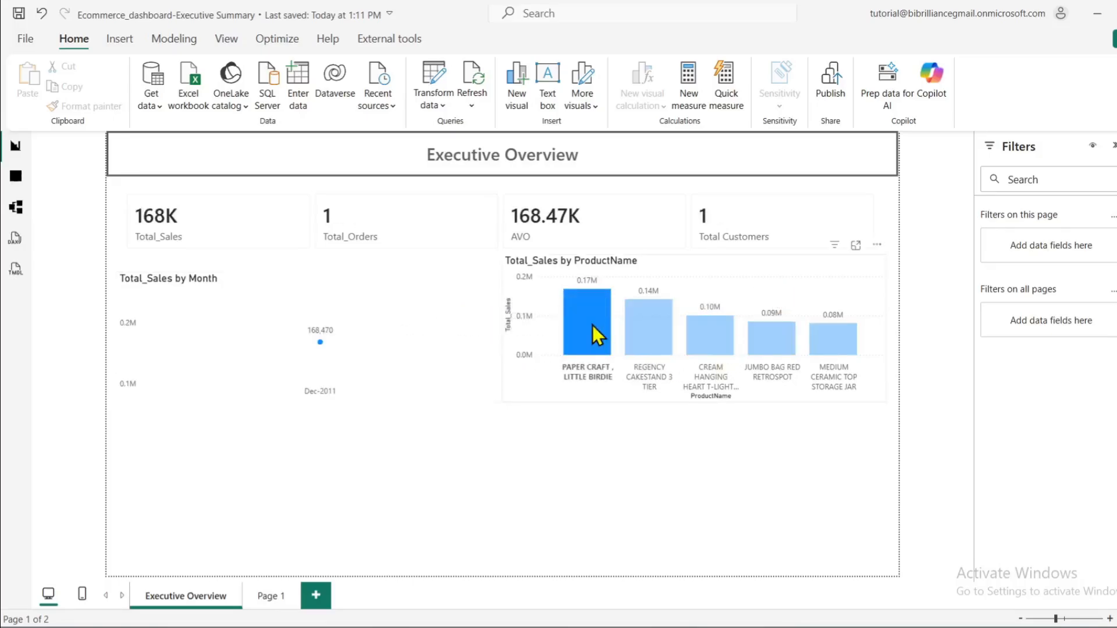
pyautogui.click(652, 327)
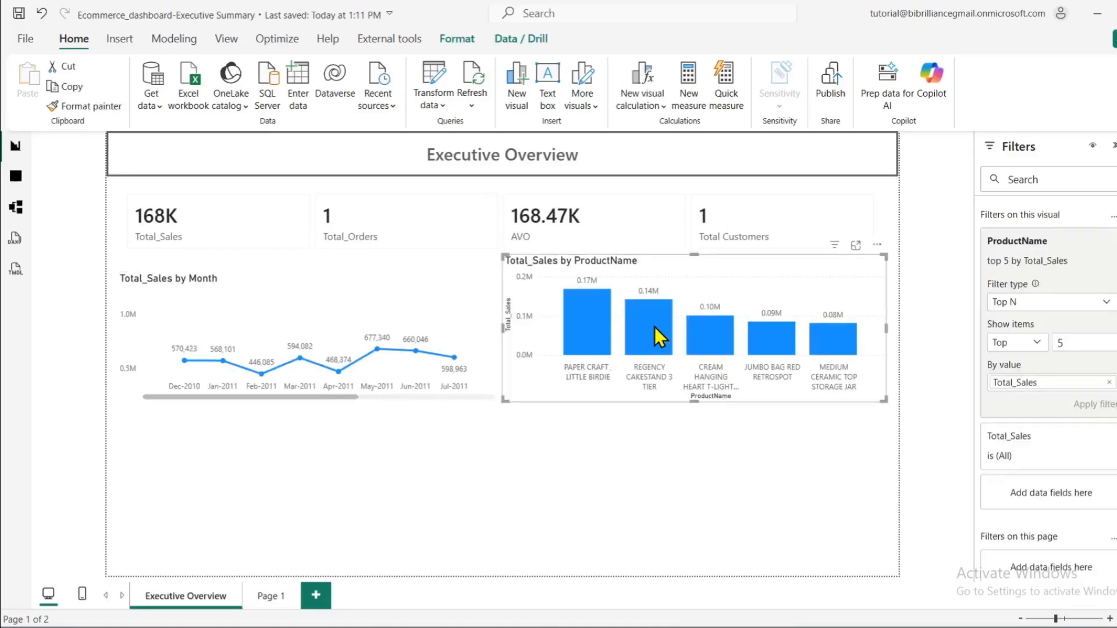
pyautogui.click(421, 339)
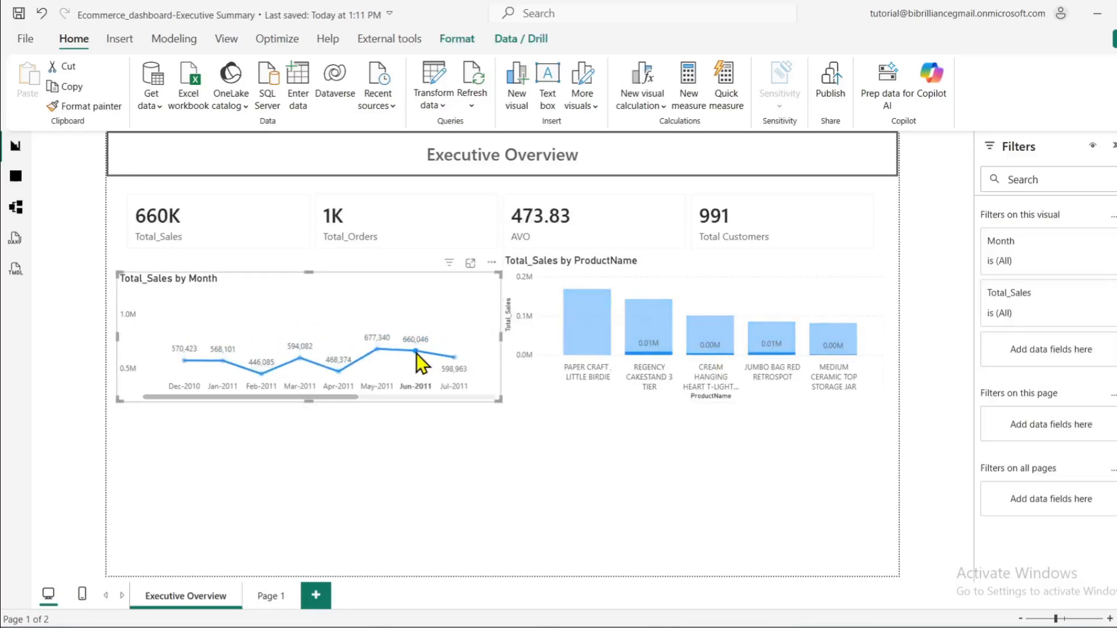
pyautogui.click(416, 352)
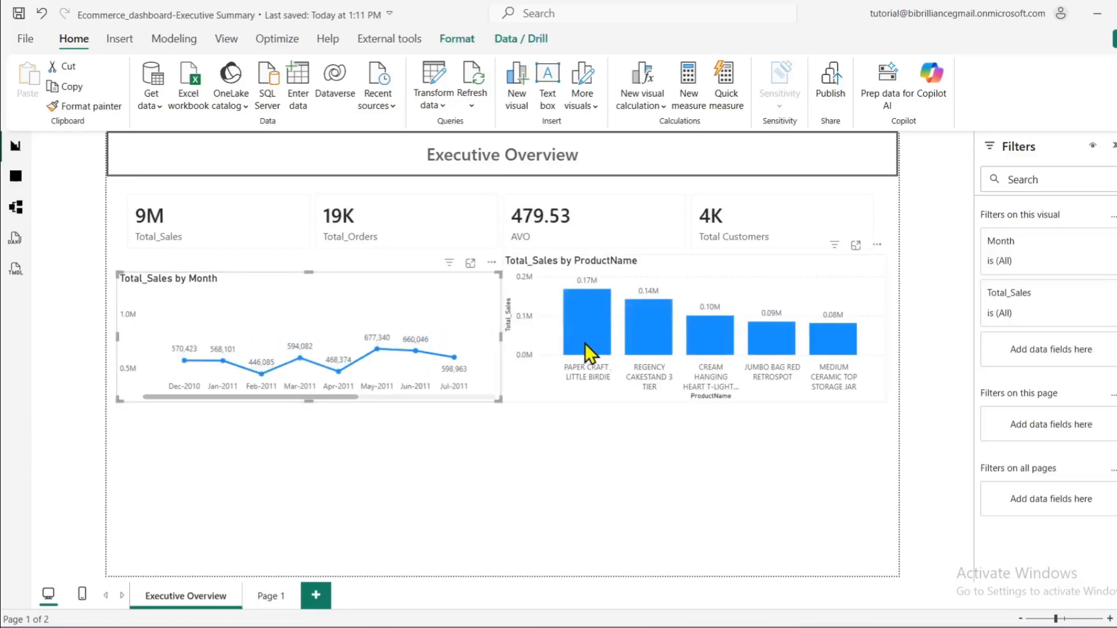
pyautogui.click(344, 228)
pyautogui.click(615, 338)
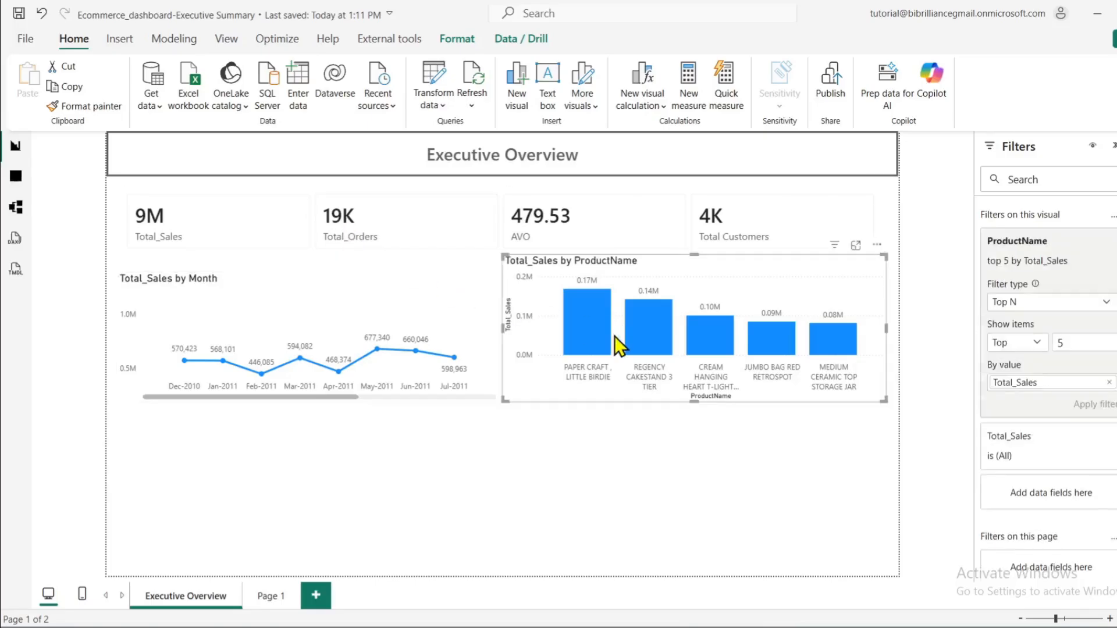
pyautogui.click(452, 358)
pyautogui.click(572, 348)
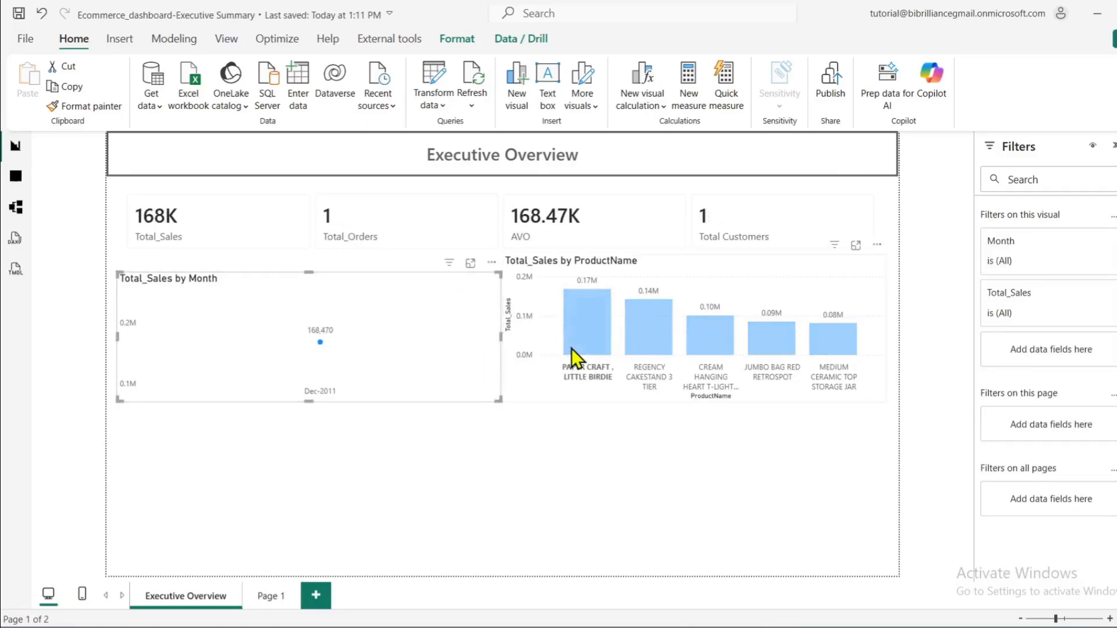
pyautogui.click(651, 352)
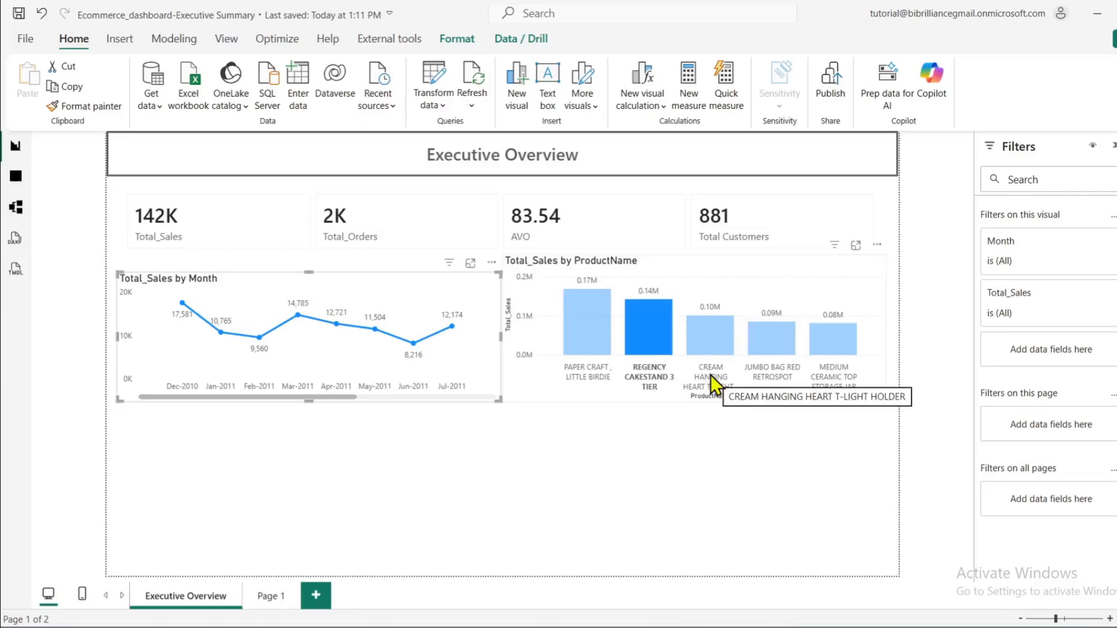
pyautogui.click(724, 343)
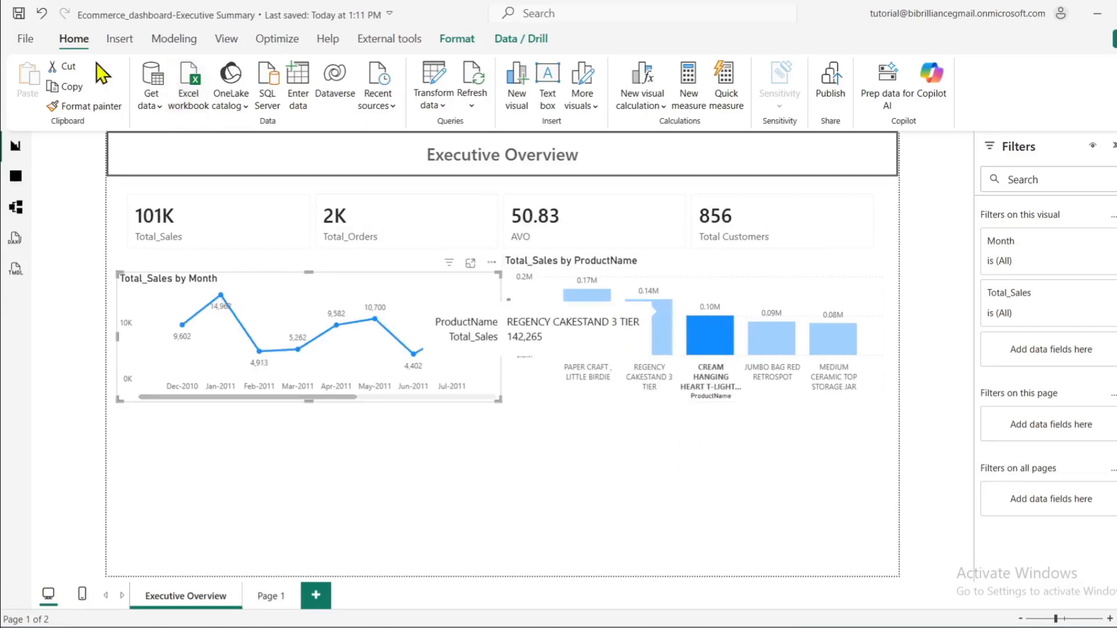
# Change the current file's default visual interaction from cross highlighting to cross filtering in its report settings
pyautogui.click(25, 39)
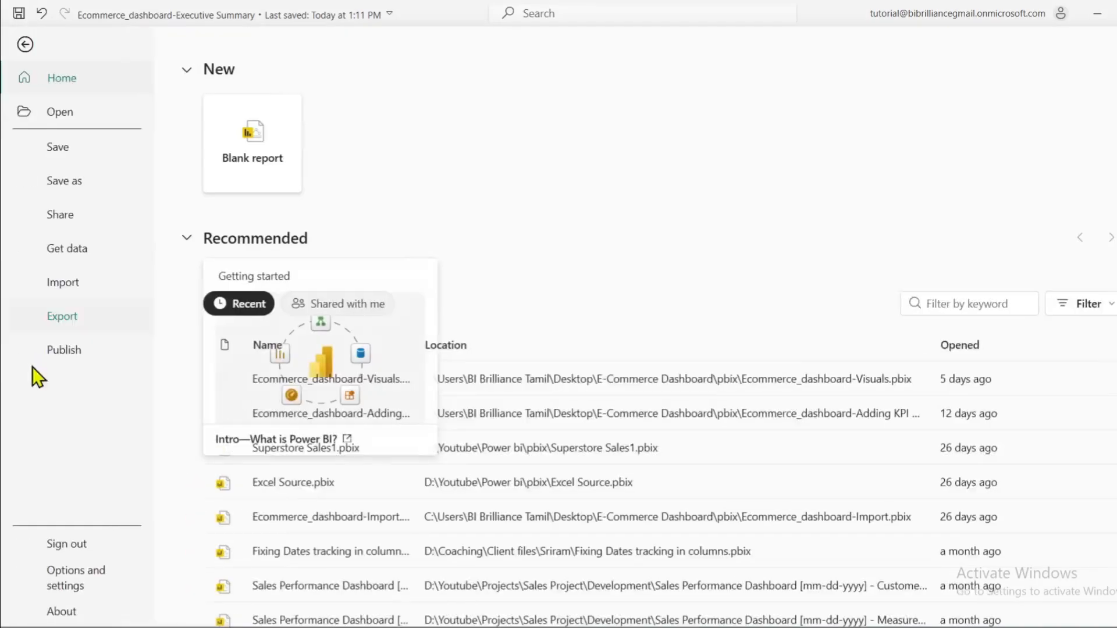
pyautogui.click(90, 579)
pyautogui.click(240, 133)
pyautogui.click(292, 557)
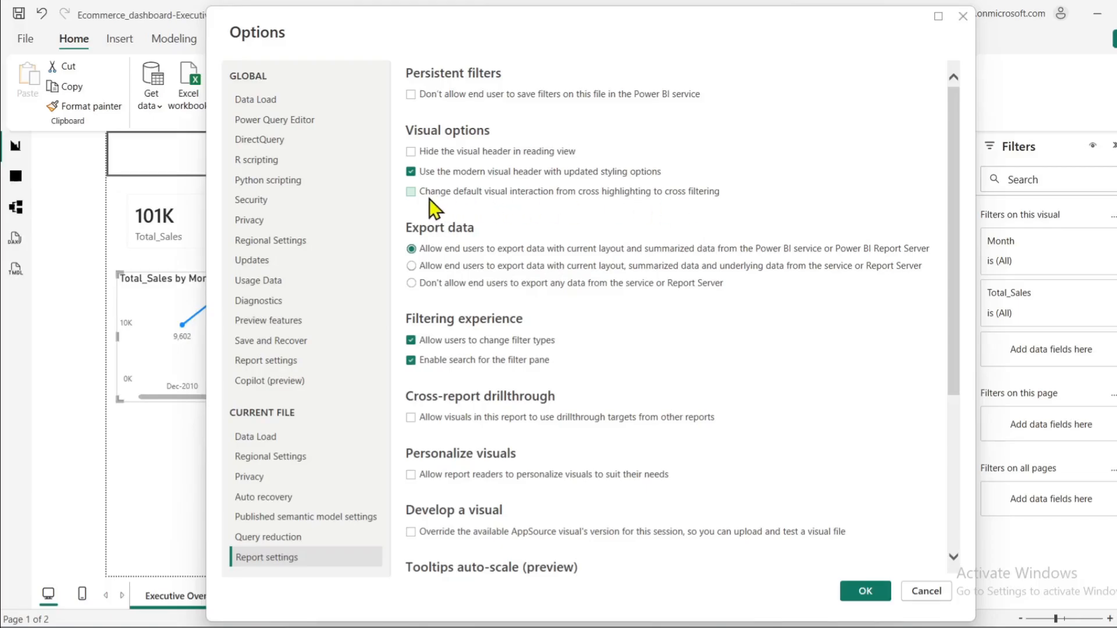
pyautogui.click(863, 588)
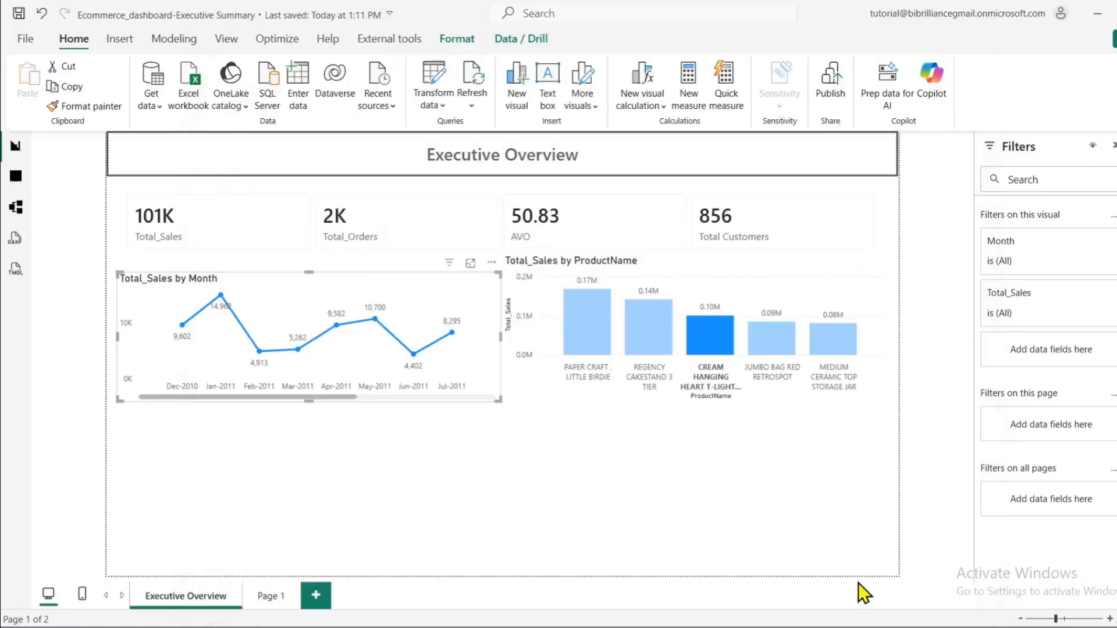
# Select the CREAM HANGING HEART T-LIGHT HOLDER column to test its effect on the other visuals, and clear the selection
pyautogui.click(721, 346)
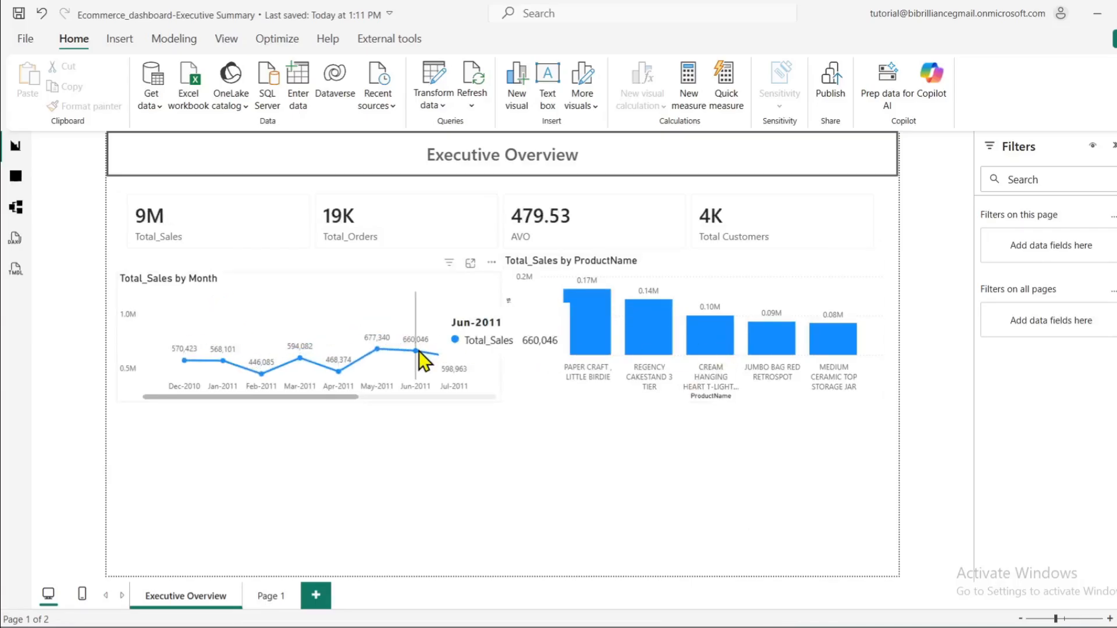
pyautogui.click(718, 351)
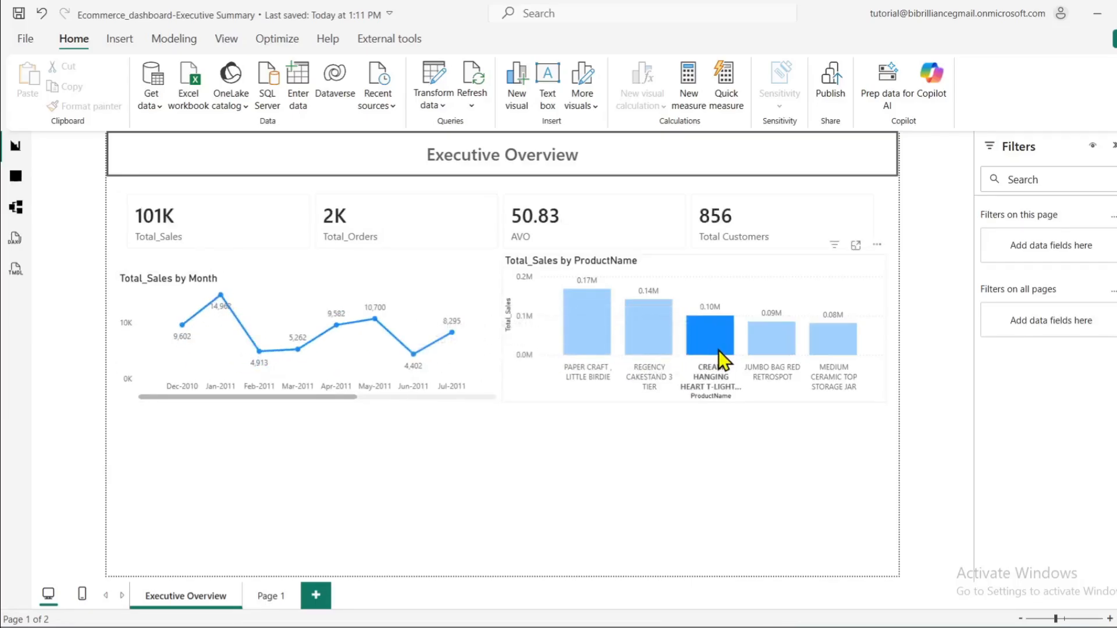
pyautogui.click(708, 347)
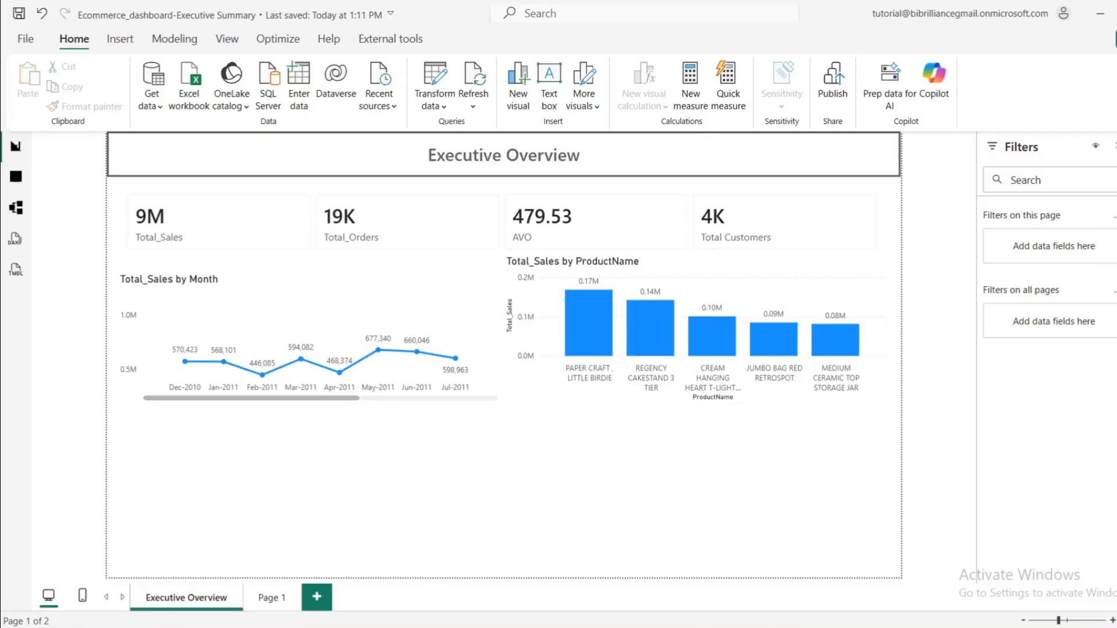
# Add an empty stacked column chart below the monthly sales line chart
pyautogui.click(1115, 147)
pyautogui.click(1056, 226)
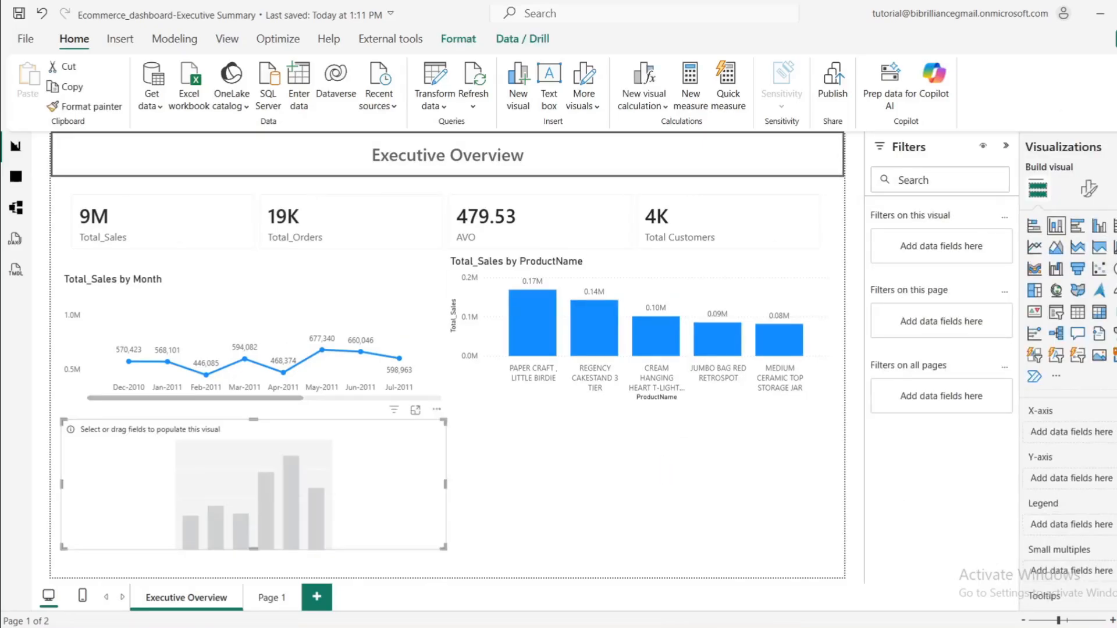
pyautogui.click(1114, 147)
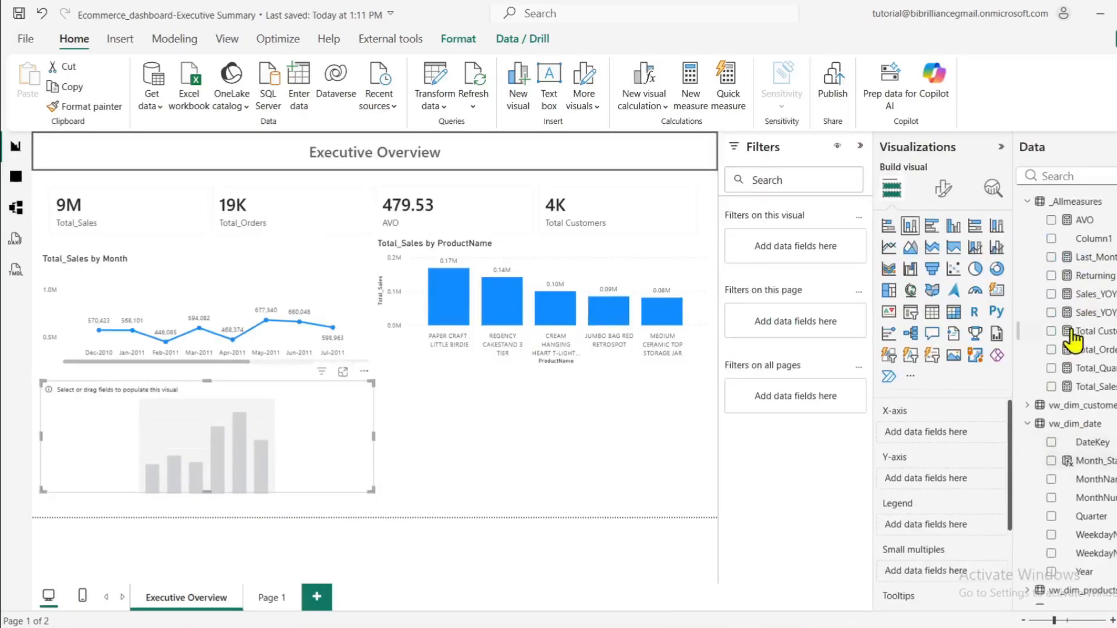
# Plot Total Customers and Returning Customers by Month_Start in the stacked column chart, and widen it across both charts above
pyautogui.scroll(-2, 1047, 454)
pyautogui.moveTo(1073, 412); pyautogui.dragTo(962, 448)
pyautogui.scroll(1, 1102, 342)
pyautogui.scroll(2, 1104, 349)
pyautogui.click(1052, 331)
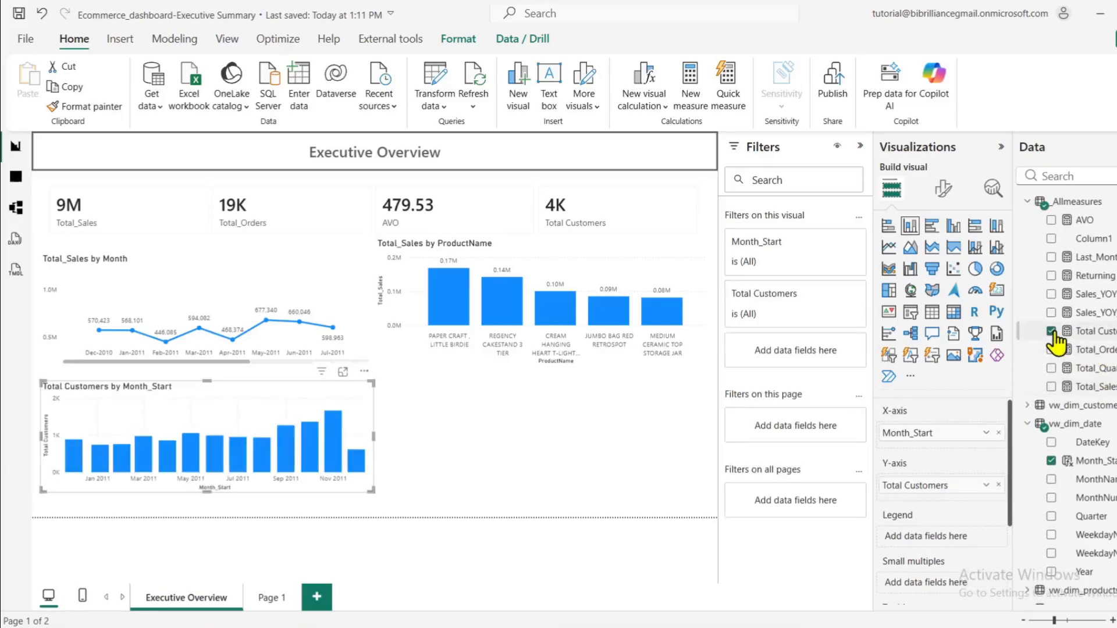
pyautogui.click(1051, 275)
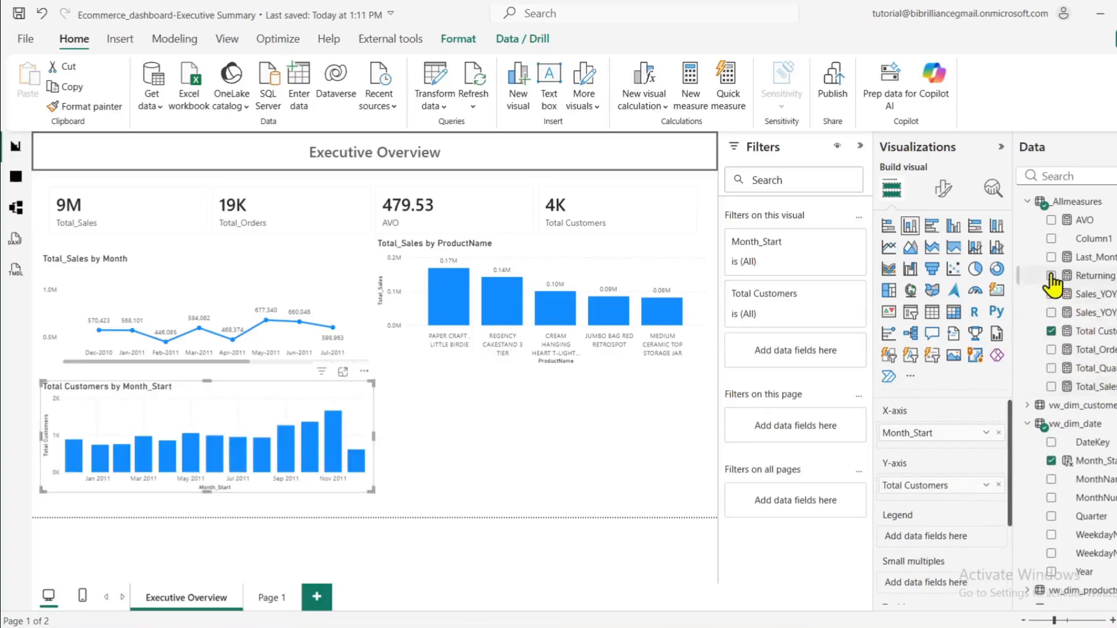
pyautogui.moveTo(371, 491); pyautogui.dragTo(695, 504)
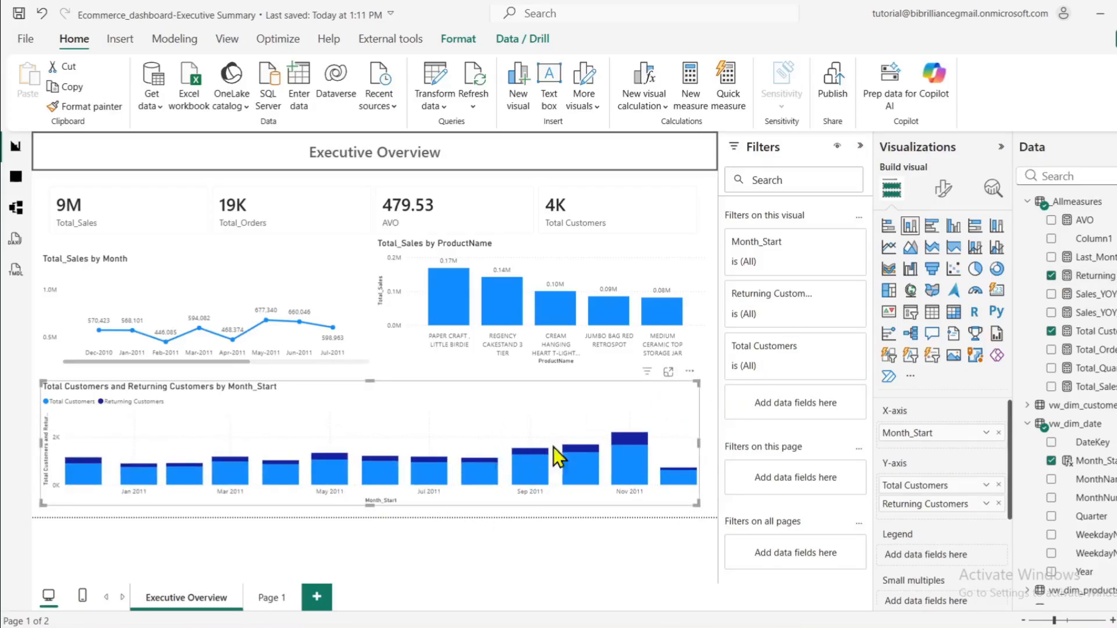
# Convert the monthly customers chart to a 100% stacked column chart and turn on its data labels
pyautogui.click(943, 189)
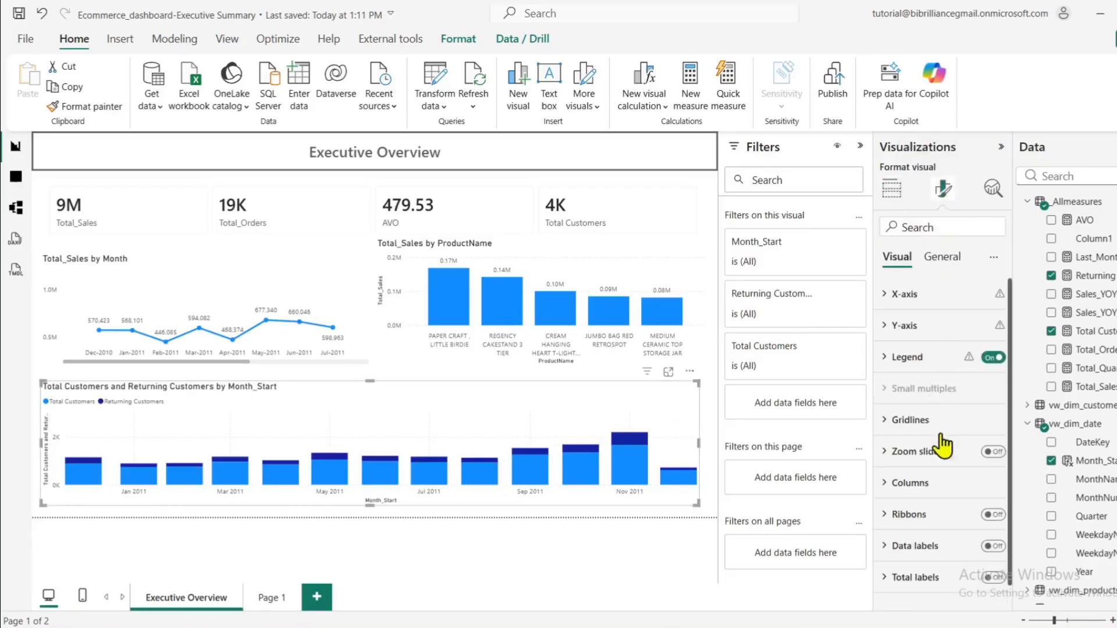
pyautogui.scroll(-1, 954, 532)
pyautogui.click(993, 558)
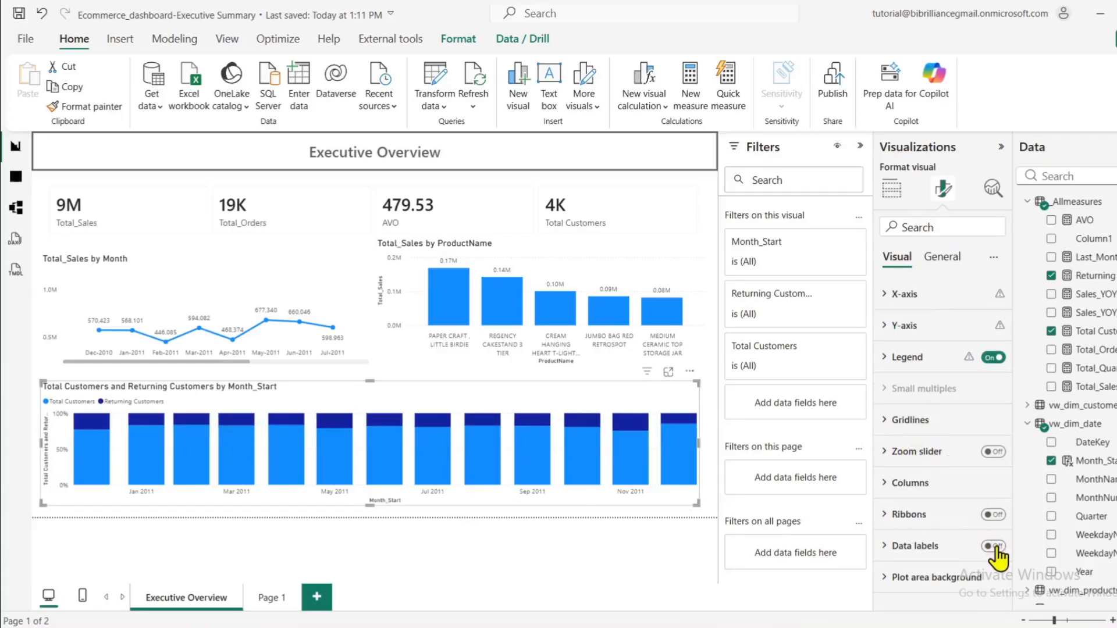
pyautogui.click(993, 546)
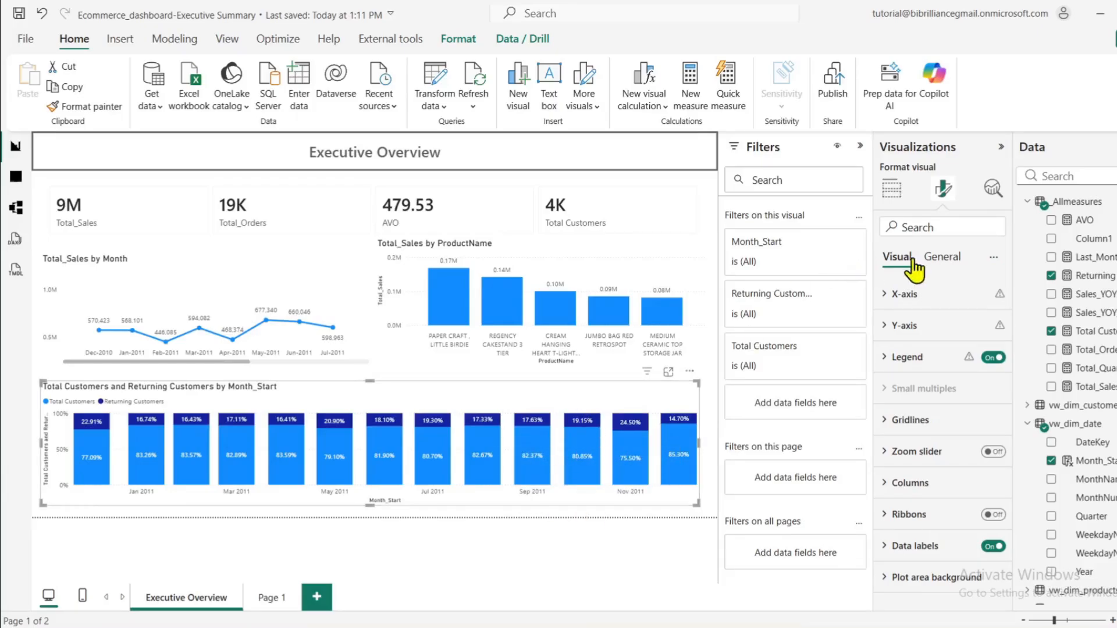
pyautogui.click(656, 514)
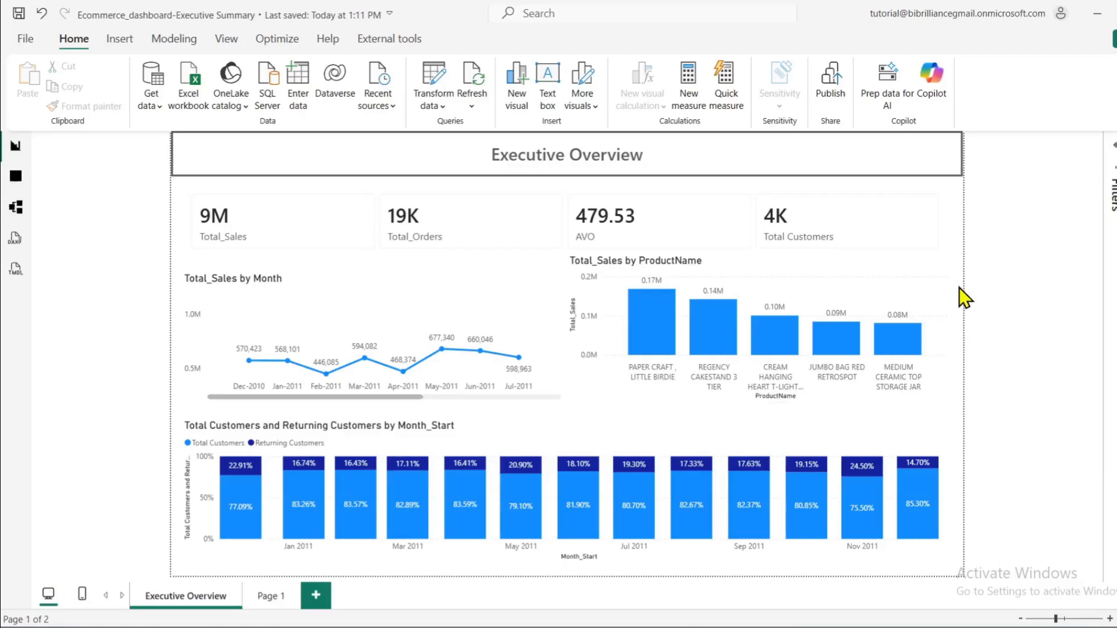
# Add a compact DateKey slicer and place it over the right end of the Executive Overview title banner
pyautogui.click(1116, 146)
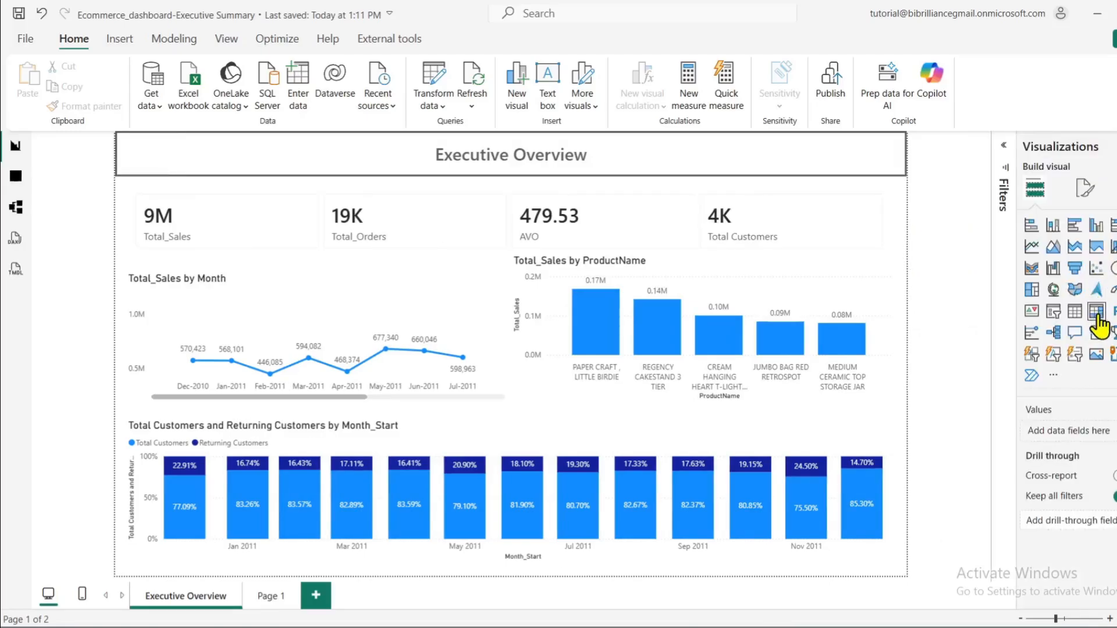
pyautogui.click(1054, 312)
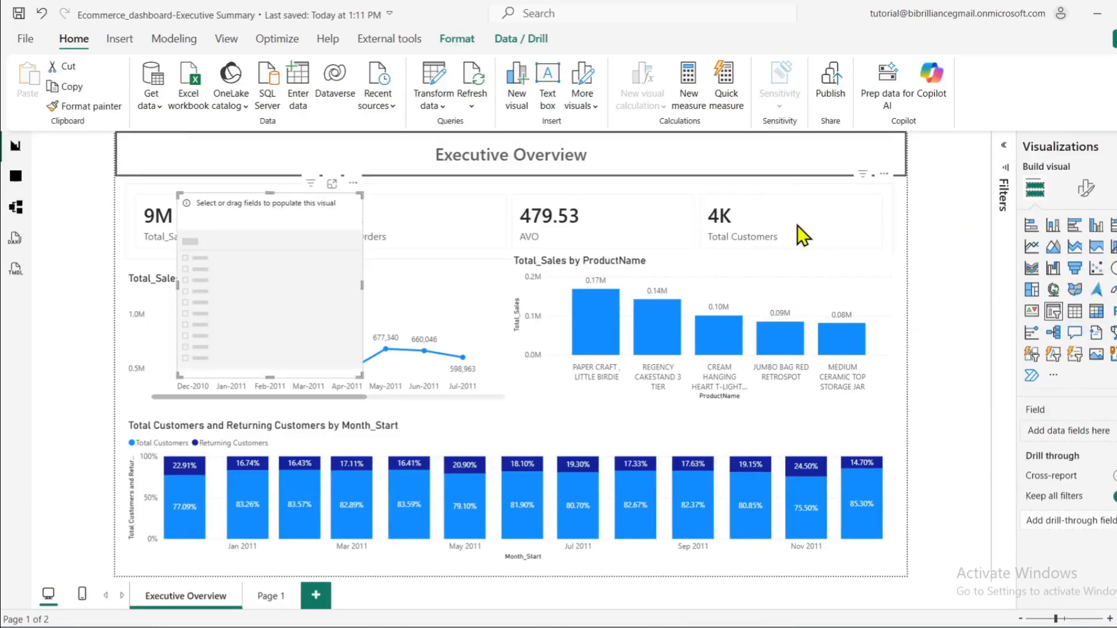
pyautogui.click(1115, 361)
pyautogui.scroll(-1, 1080, 432)
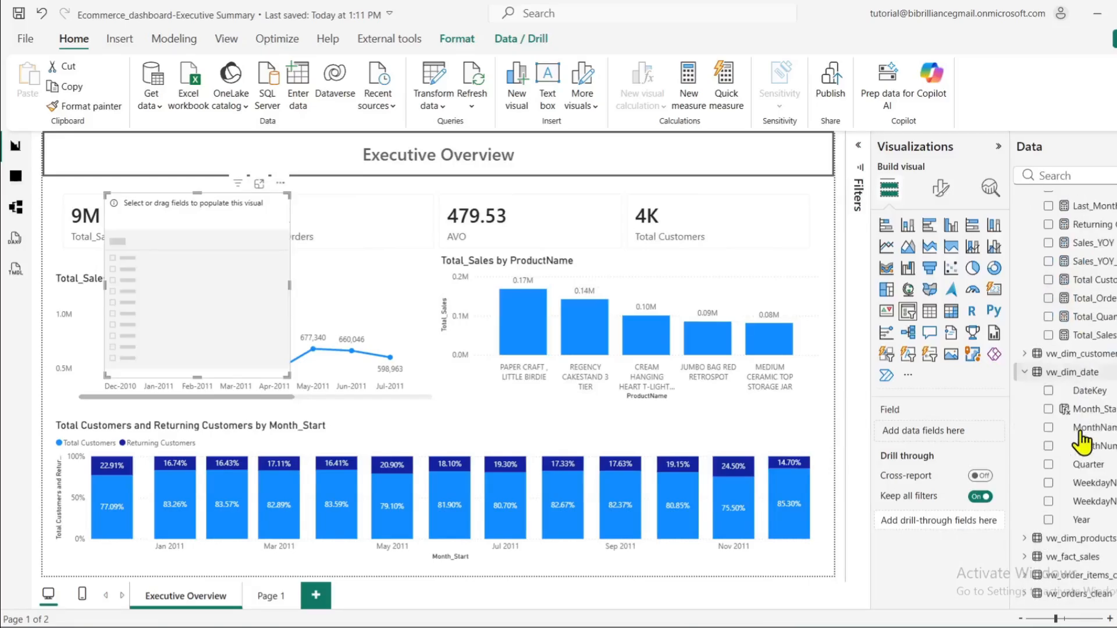
pyautogui.moveTo(1083, 390); pyautogui.dragTo(282, 258)
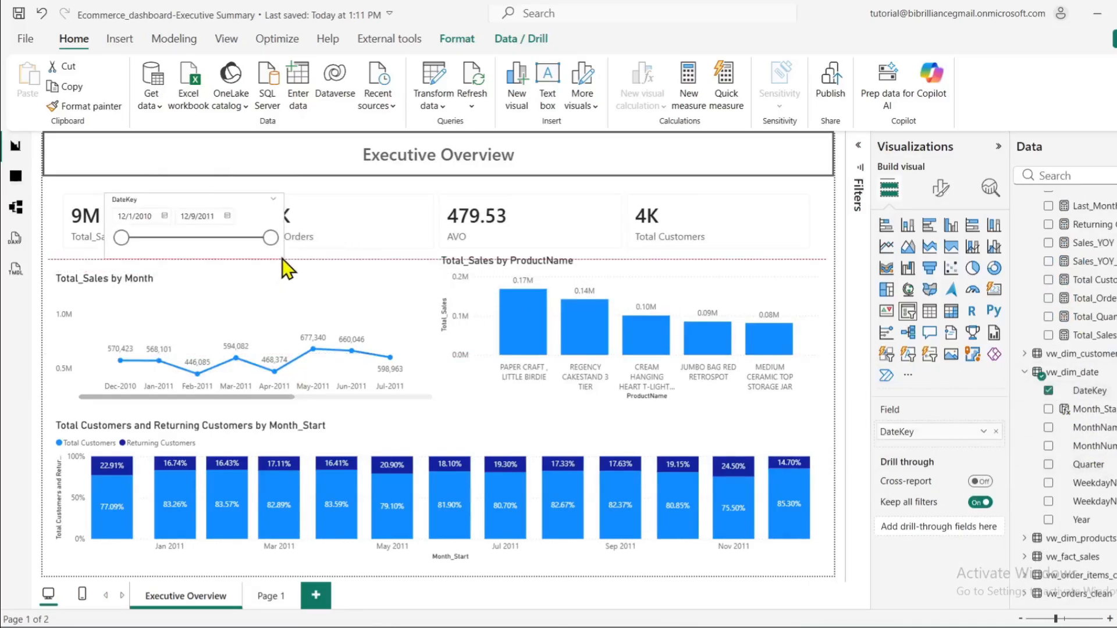
pyautogui.moveTo(274, 207); pyautogui.dragTo(780, 150)
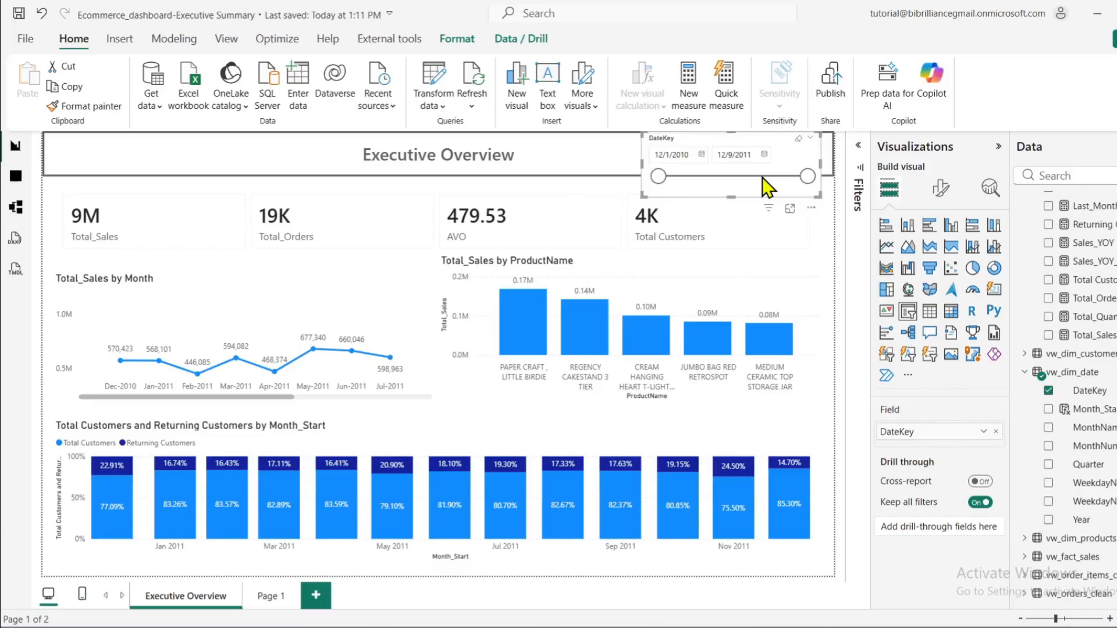
# Turn off the slider in the DateKey slicer and open its start date calendar
pyautogui.click(939, 191)
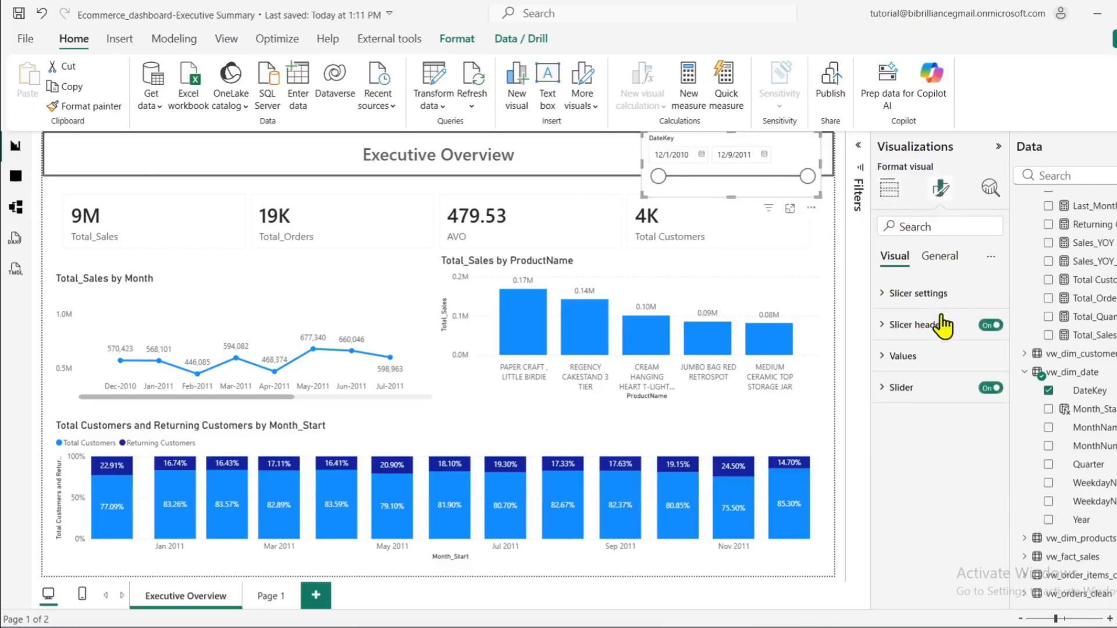
pyautogui.click(990, 387)
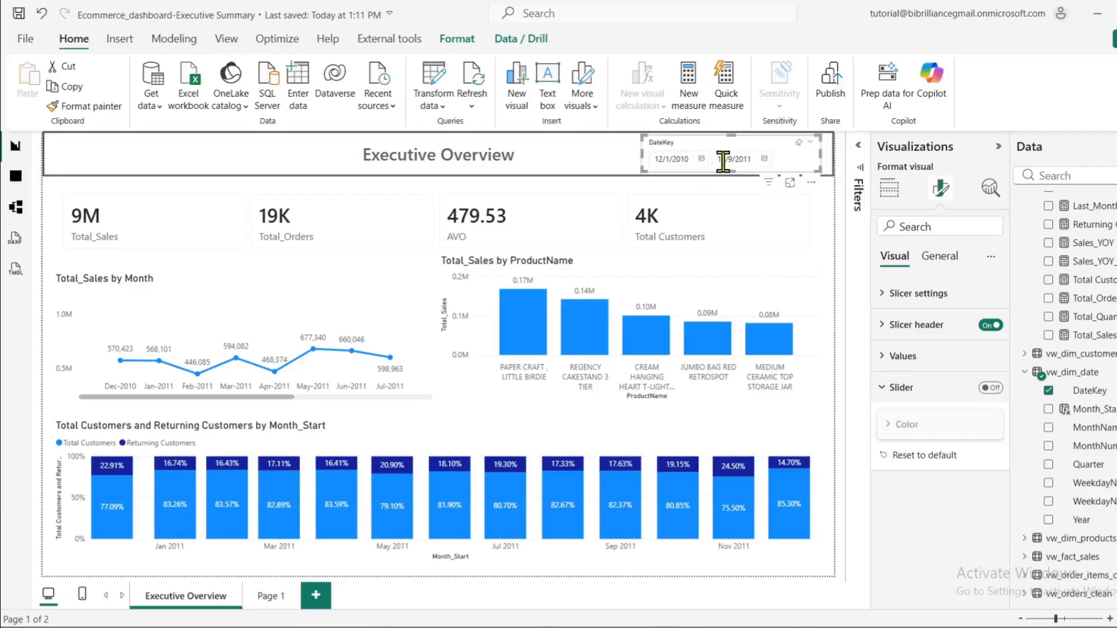
pyautogui.click(702, 159)
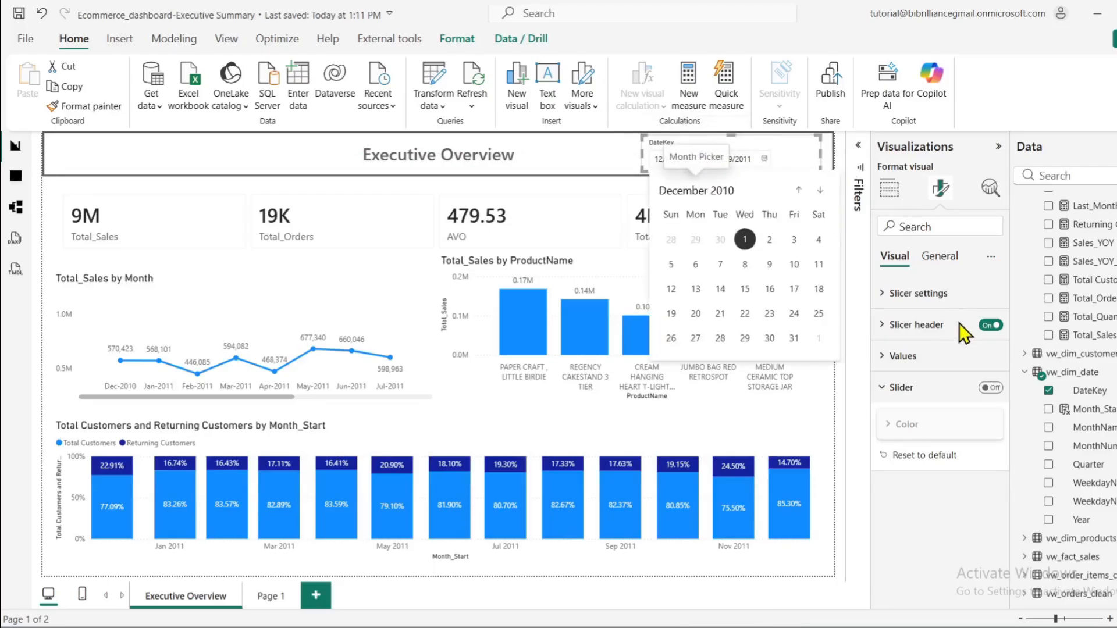
# Try the Relative Date style with its period options on the DateKey slicer, and return it to the Between style
pyautogui.click(923, 295)
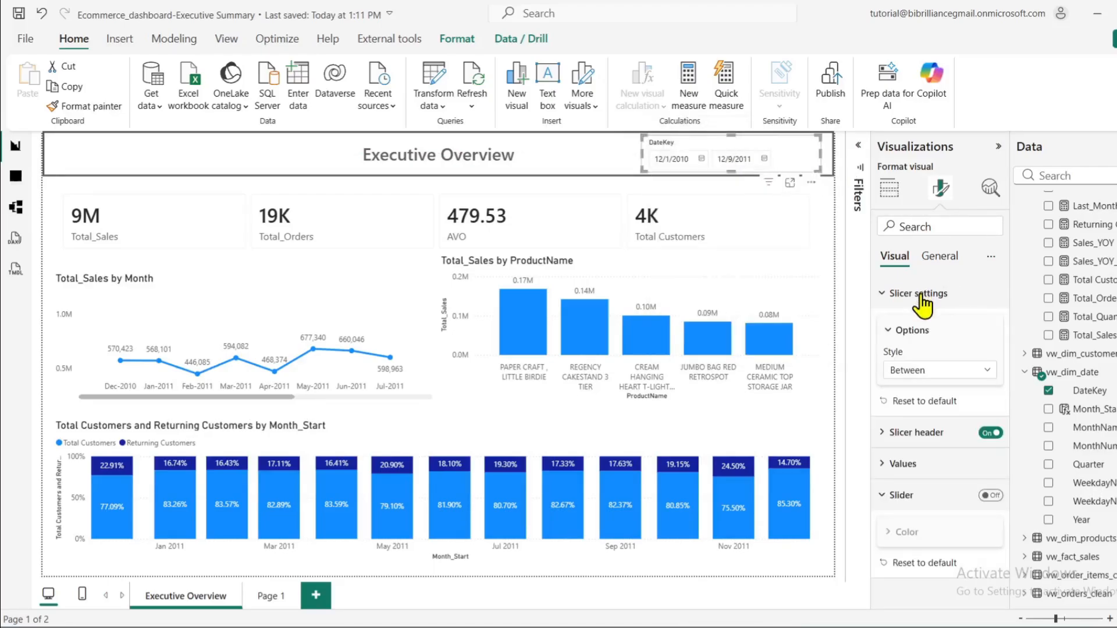
pyautogui.click(940, 370)
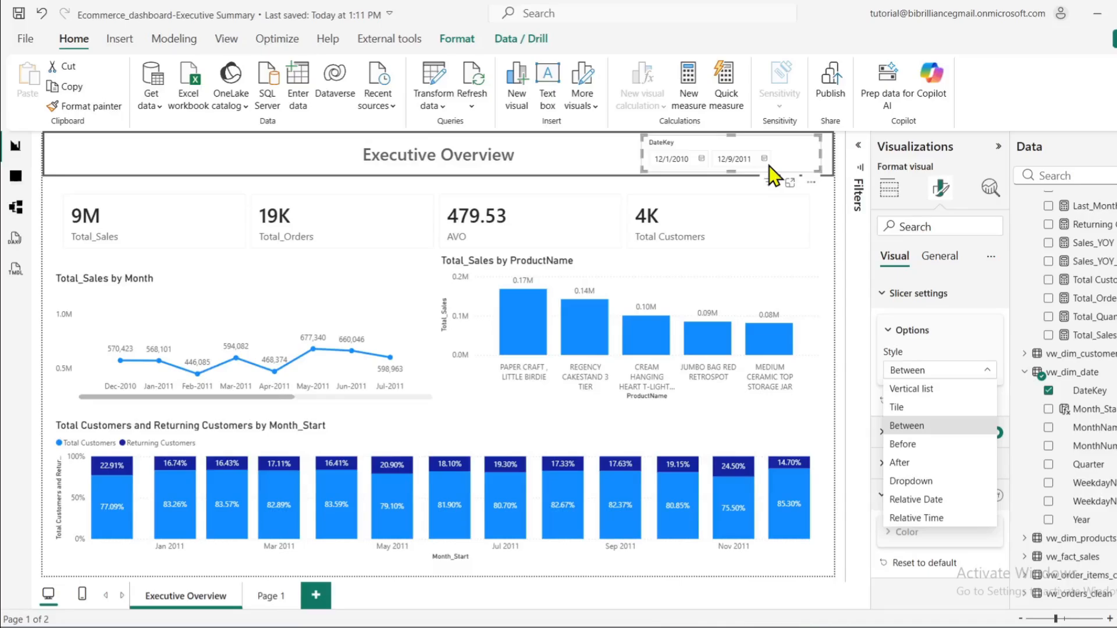
pyautogui.click(954, 500)
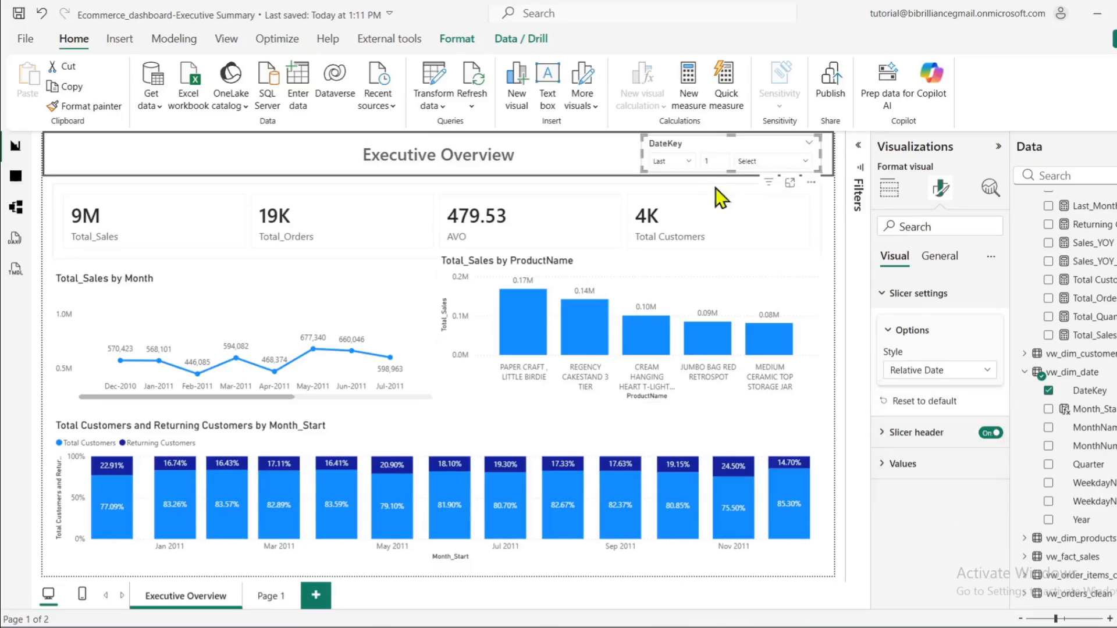
pyautogui.click(762, 164)
pyautogui.click(756, 280)
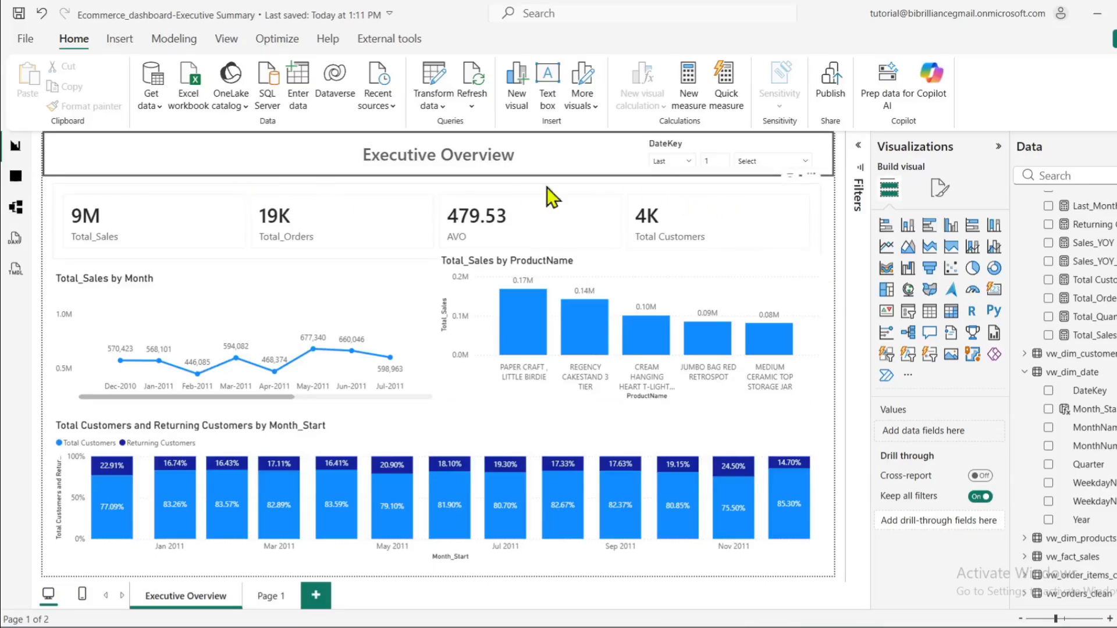
pyautogui.click(713, 144)
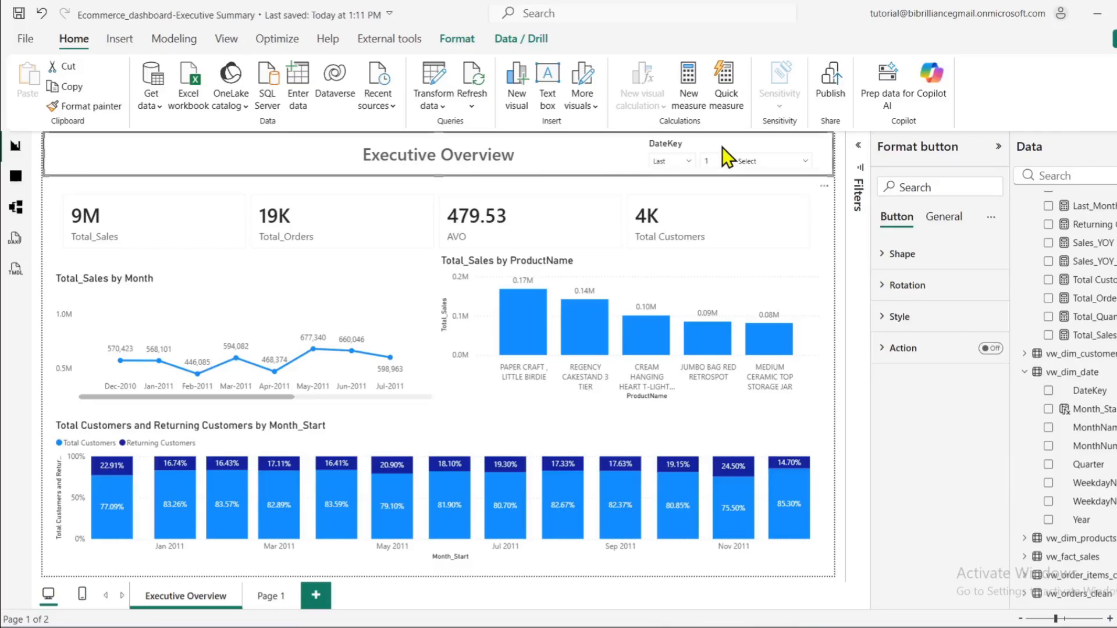
pyautogui.click(721, 147)
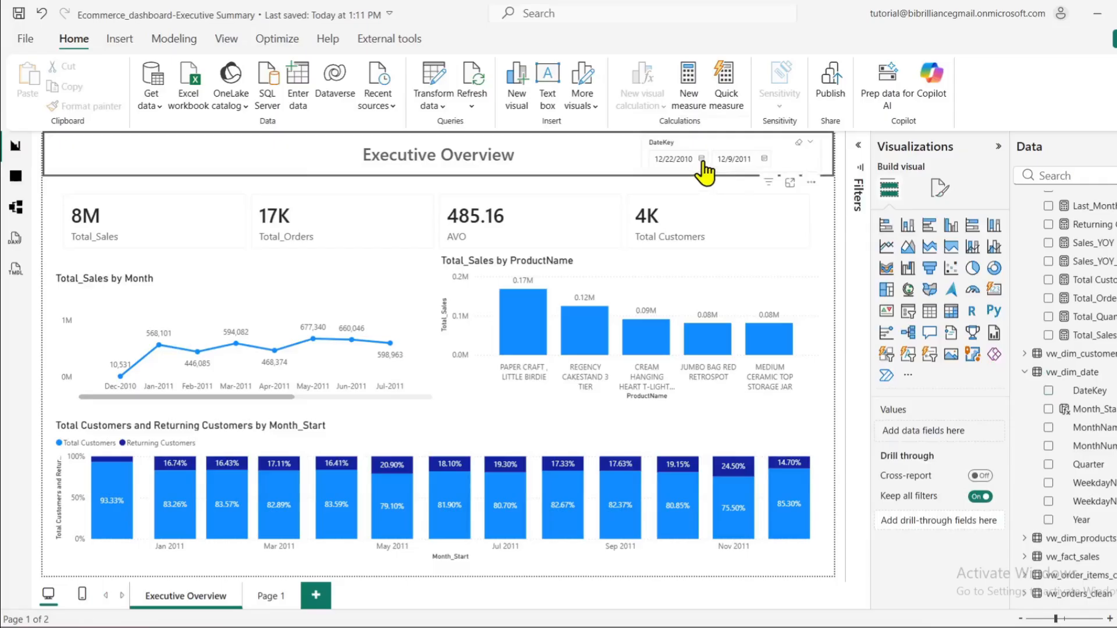
# Set the DateKey slicer's range from 12/28/2010 to 12/8/2011 to filter the page
pyautogui.click(703, 165)
pyautogui.click(720, 339)
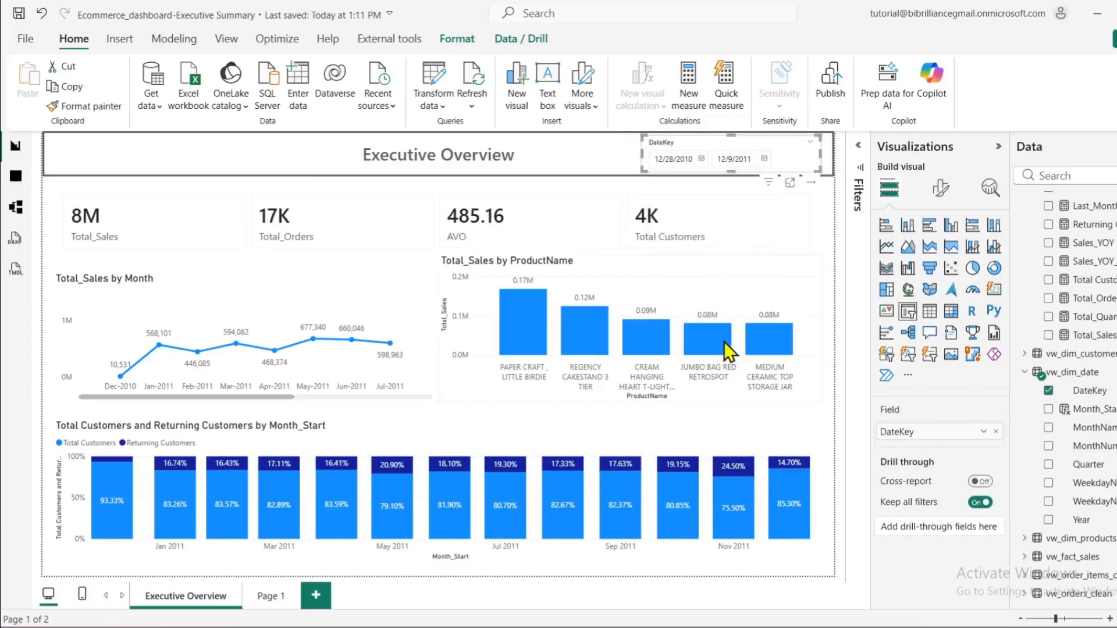
pyautogui.click(763, 164)
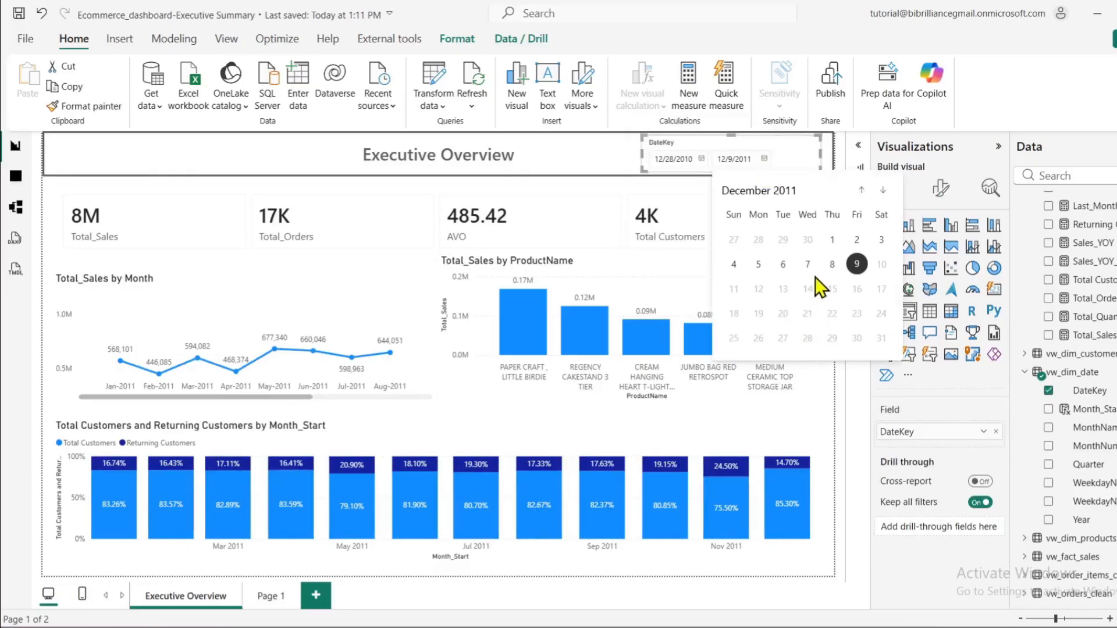
pyautogui.click(832, 264)
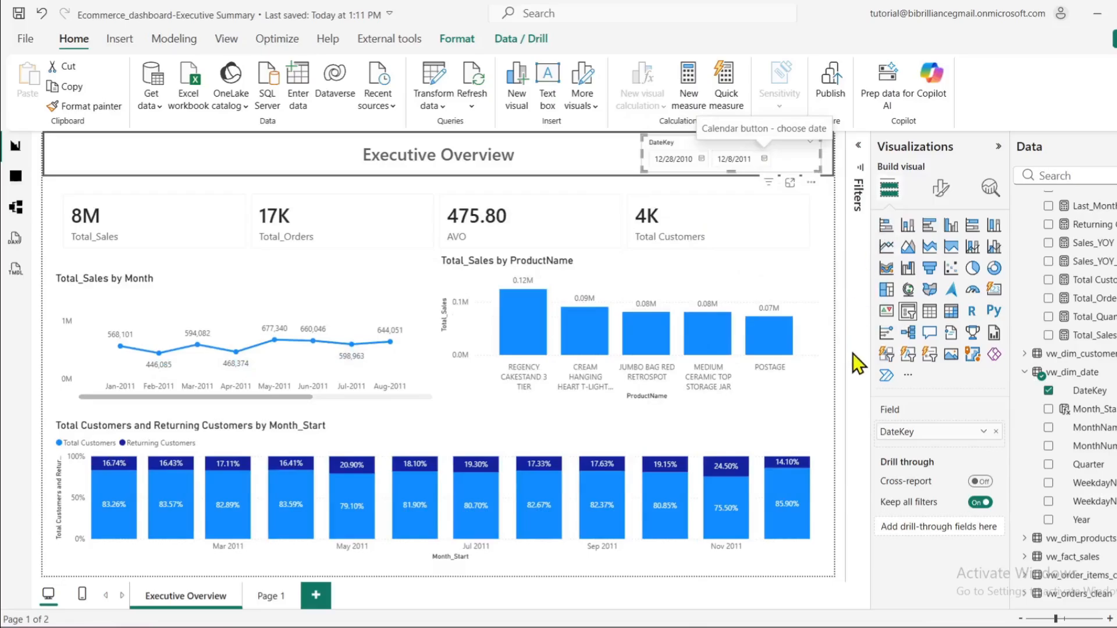